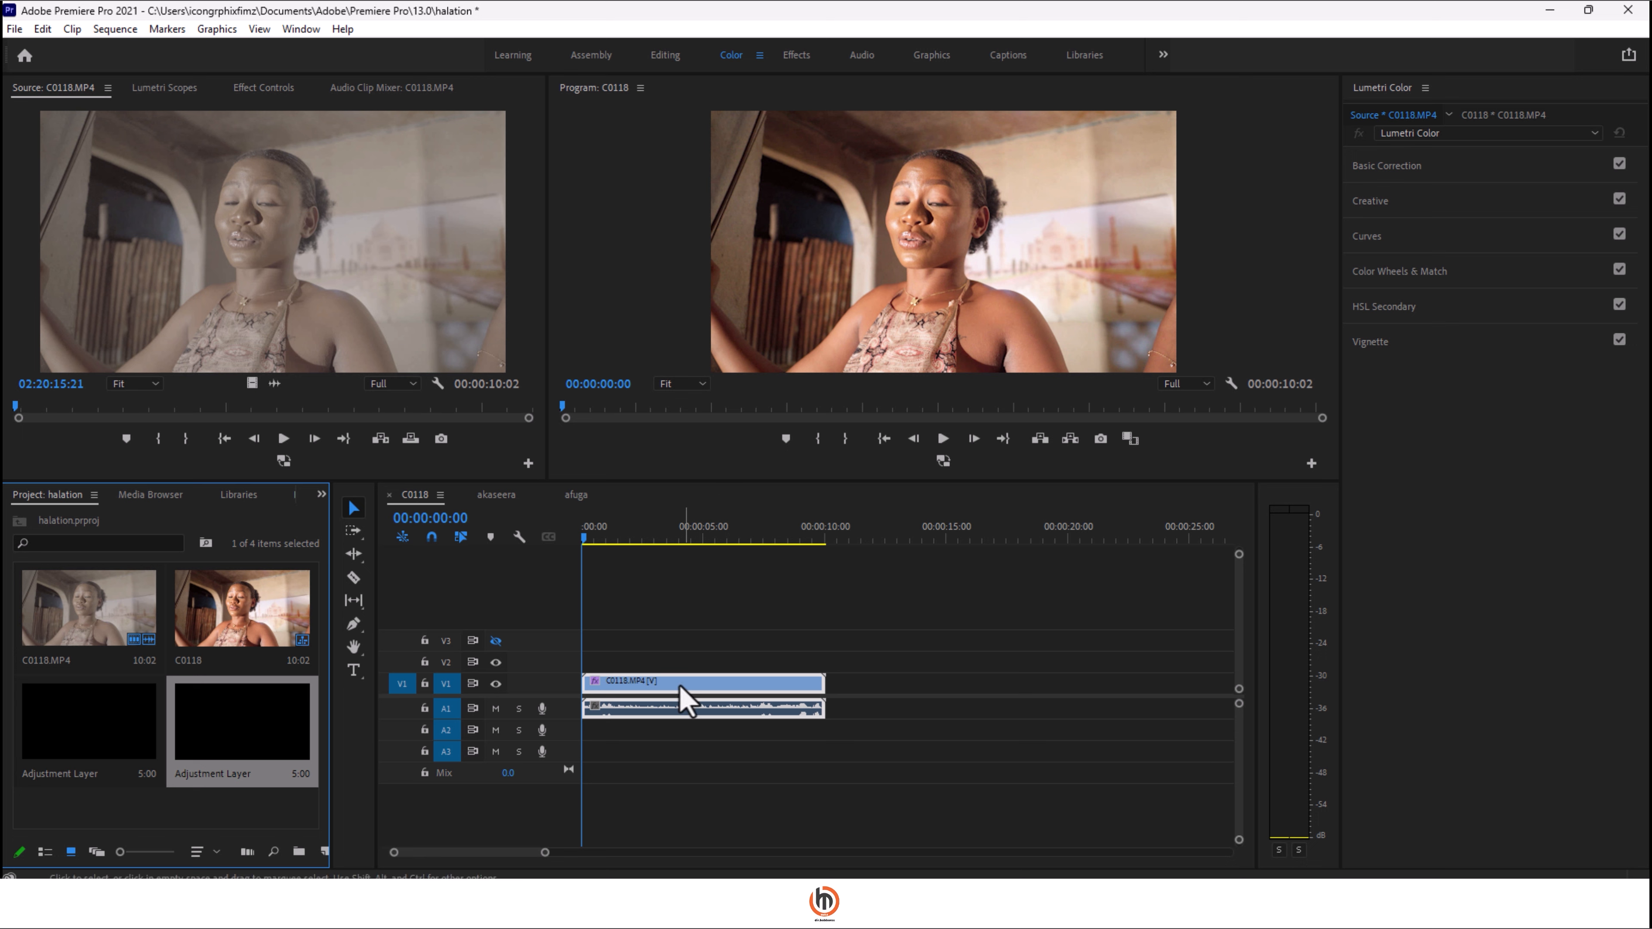
- Turn on the V3 track output and delete both existing adjustment layers from the project
{"action": "left_click", "coordinate": [495, 643]}
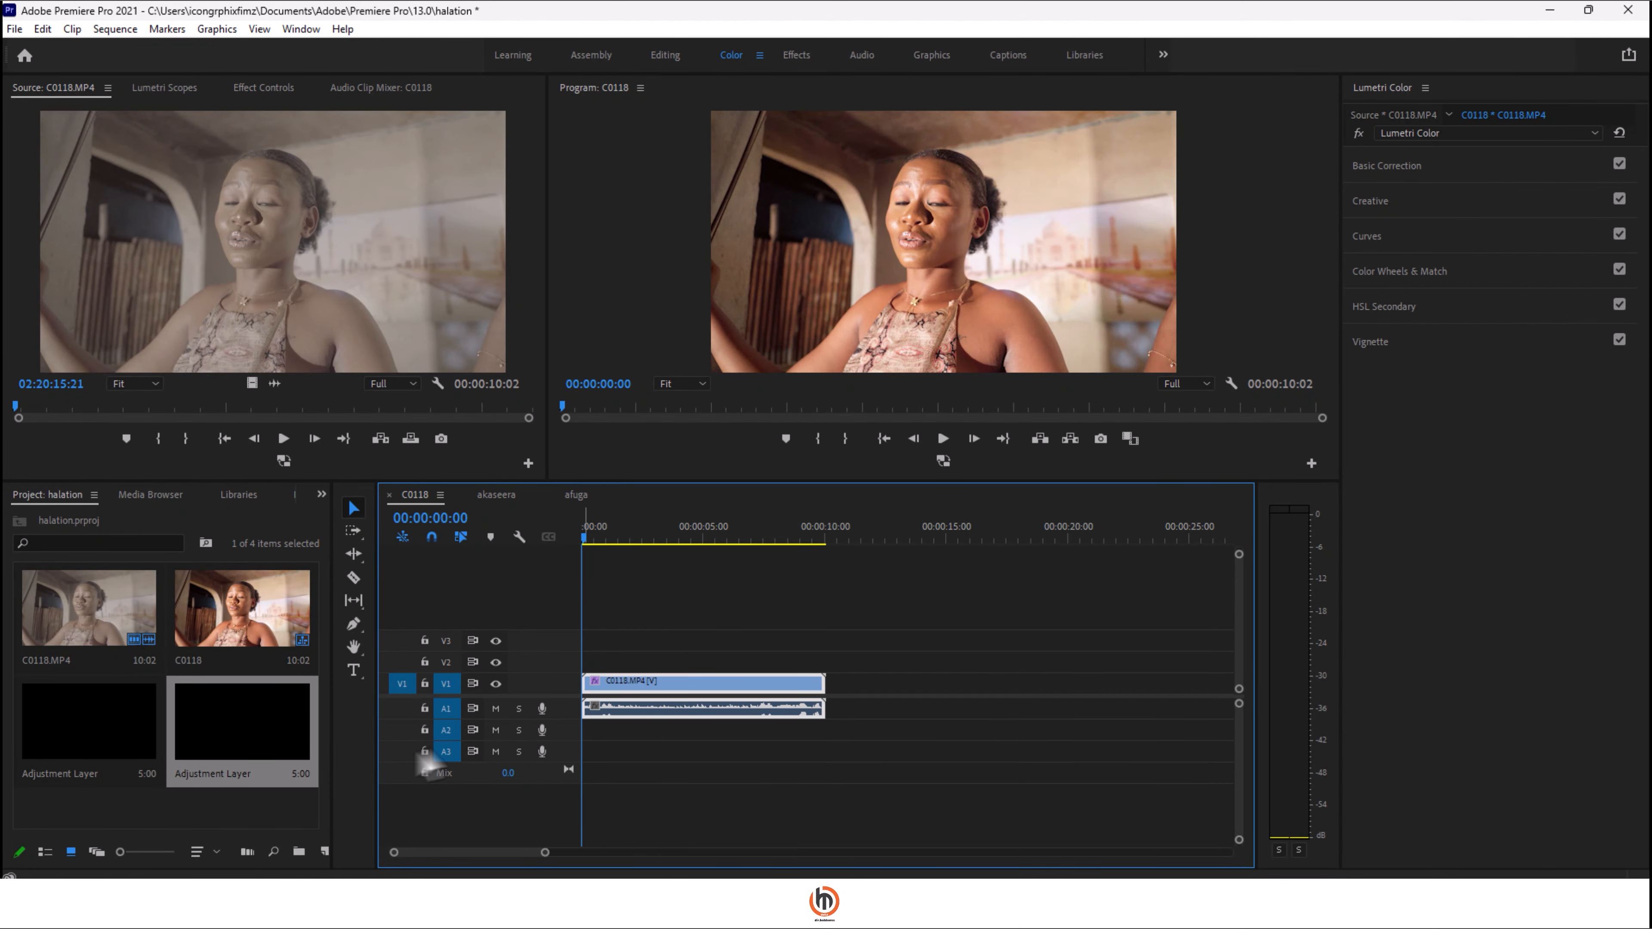
{"action": "left_click", "coordinate": [128, 735], "text": "ctrl"}
{"action": "key", "text": "Delete"}
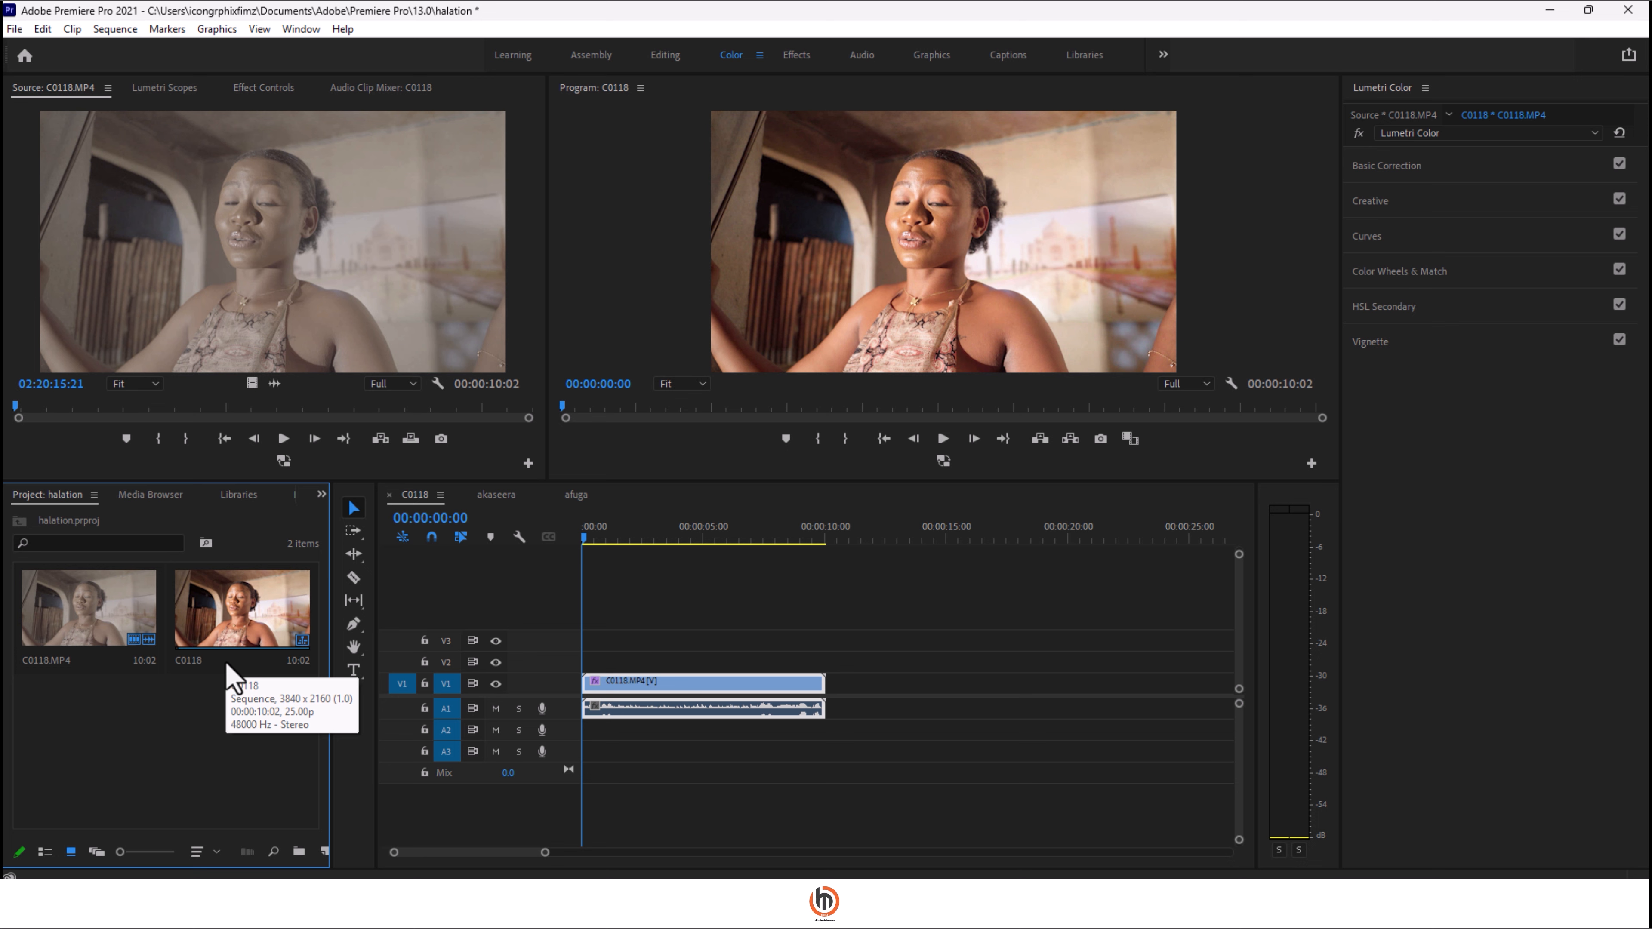
- Create a new 3840 by 2160 adjustment layer at 25.00 fps with square pixels
{"action": "right_click", "coordinate": [206, 750]}
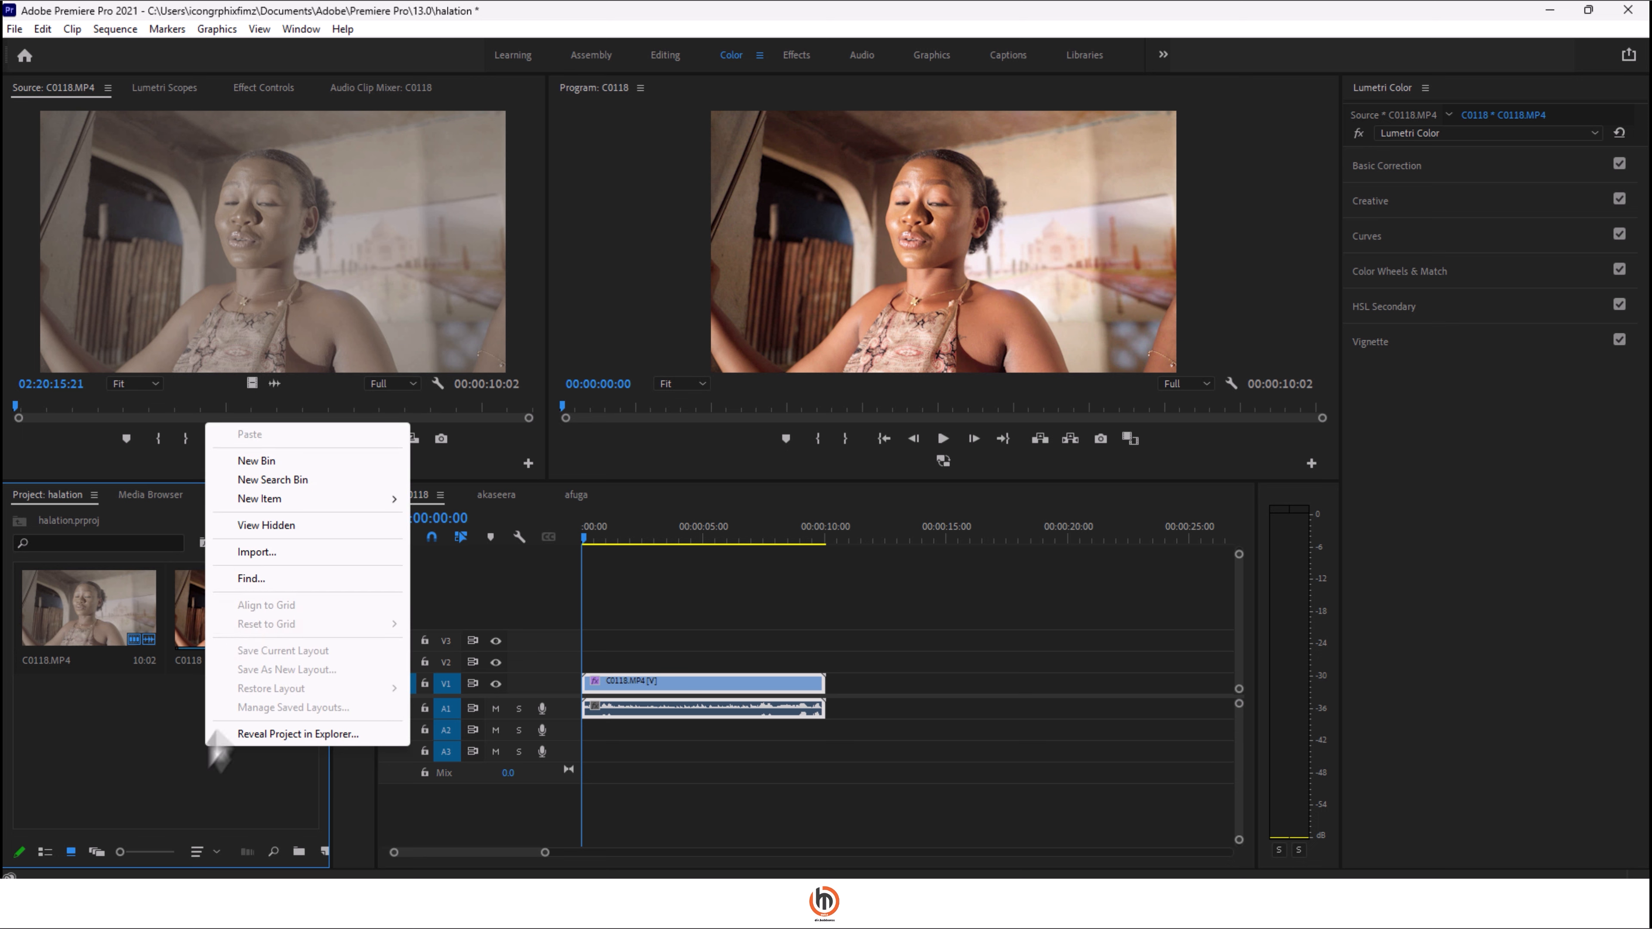
{"action": "mouse_move", "coordinate": [282, 502]}
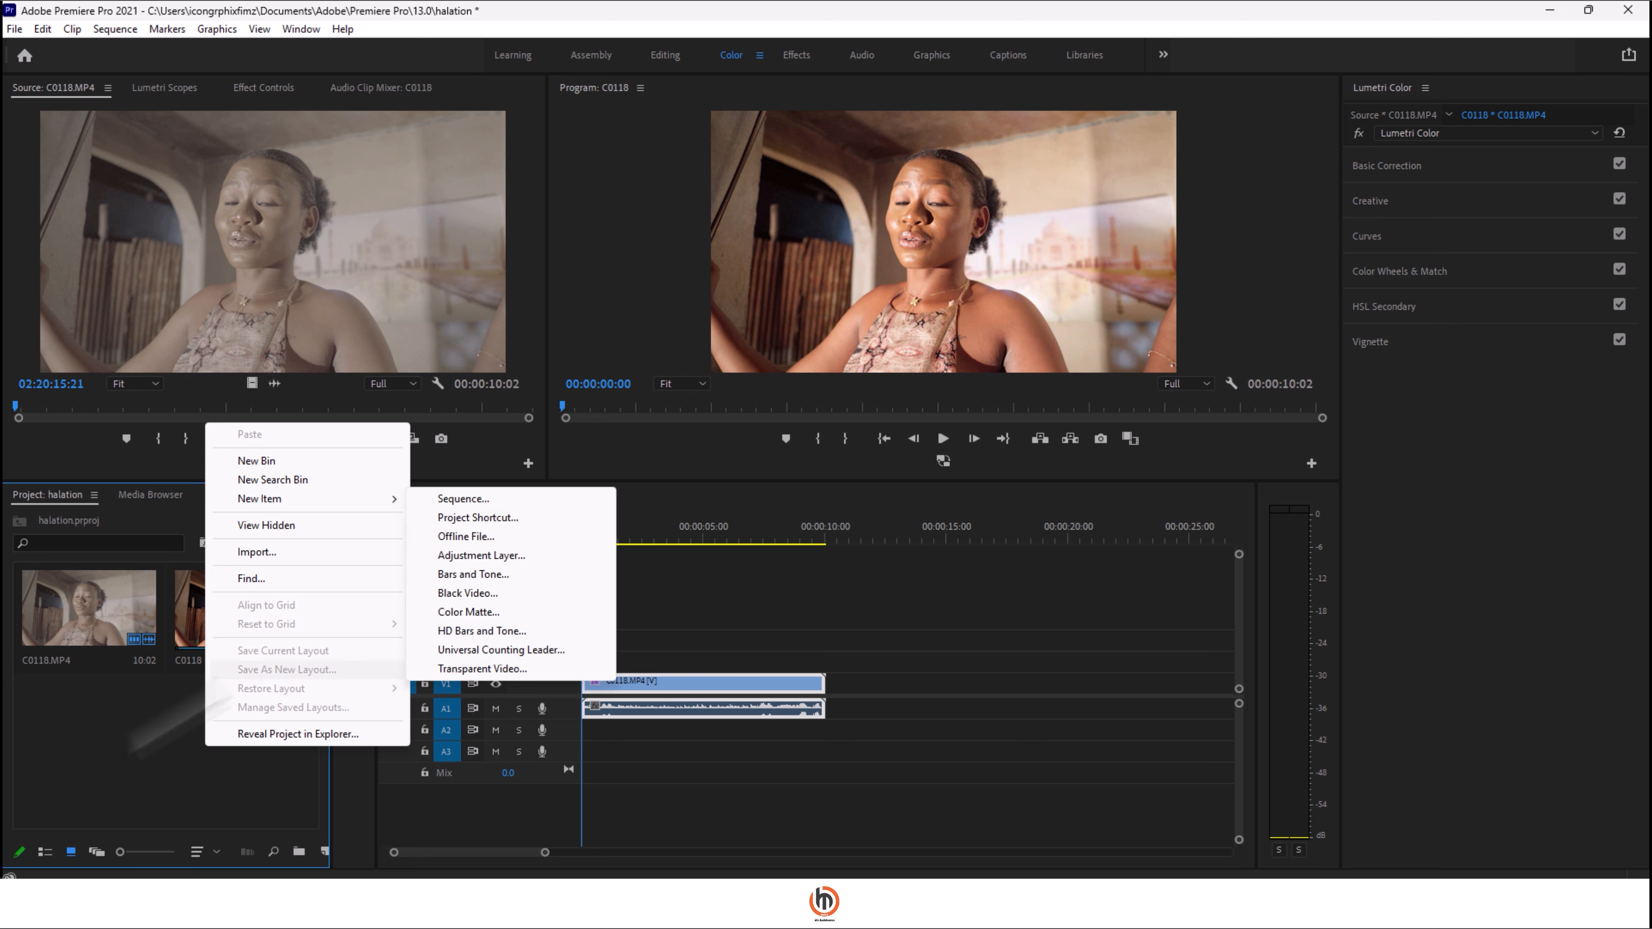
{"action": "right_click", "coordinate": [111, 768]}
{"action": "mouse_move", "coordinate": [202, 516]}
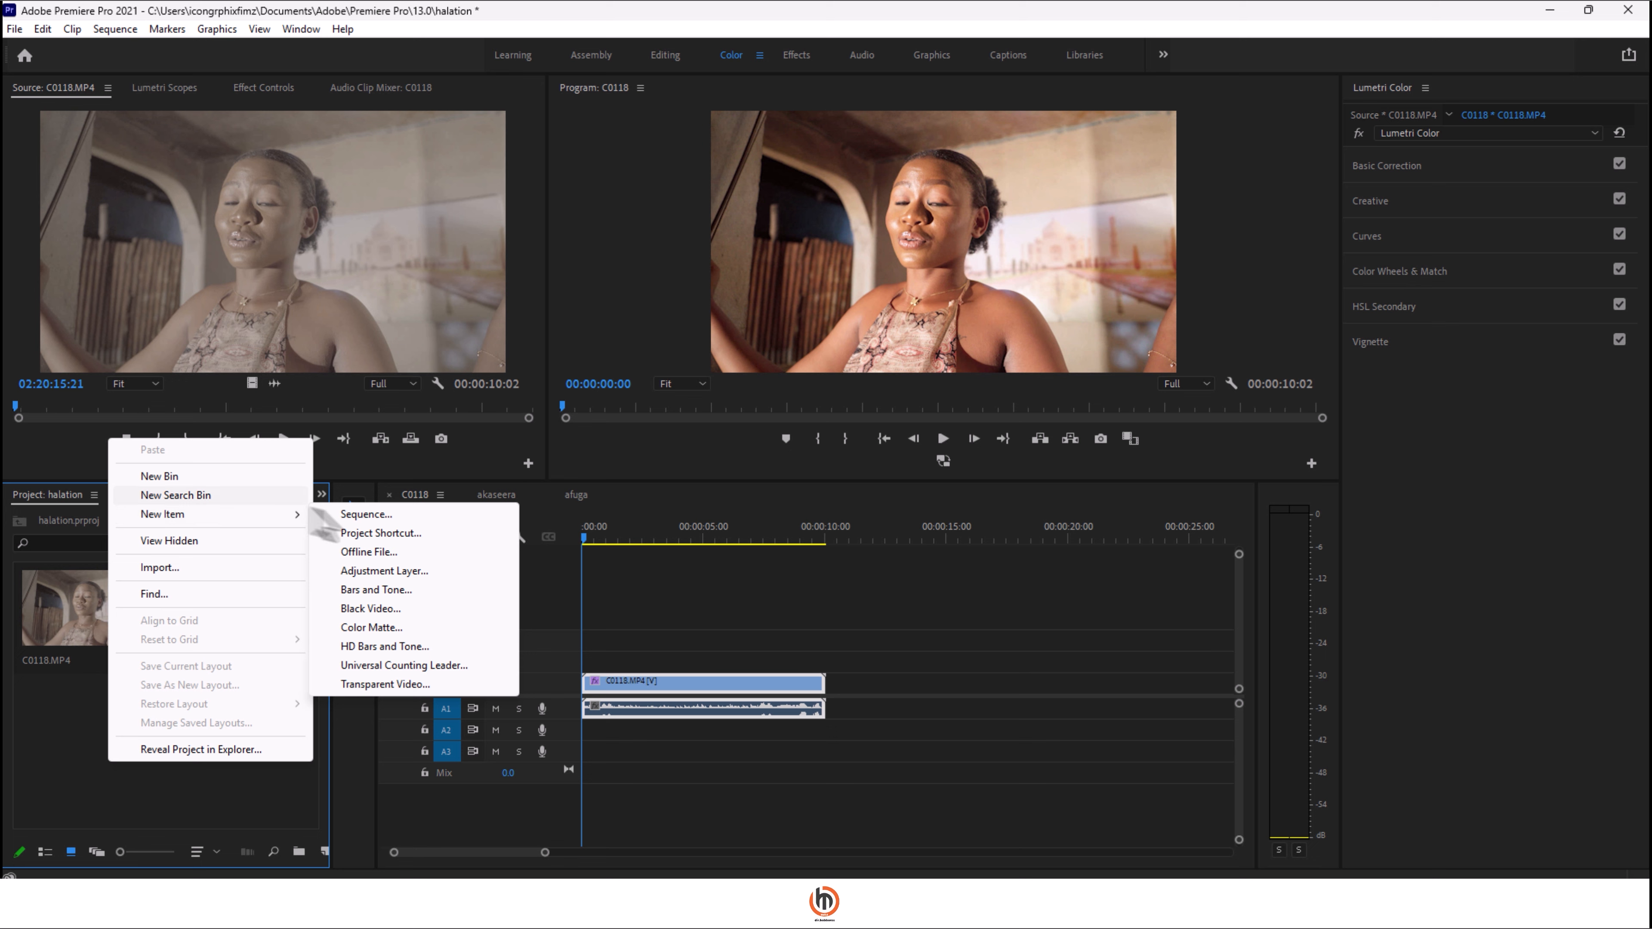
{"action": "left_click", "coordinate": [389, 572]}
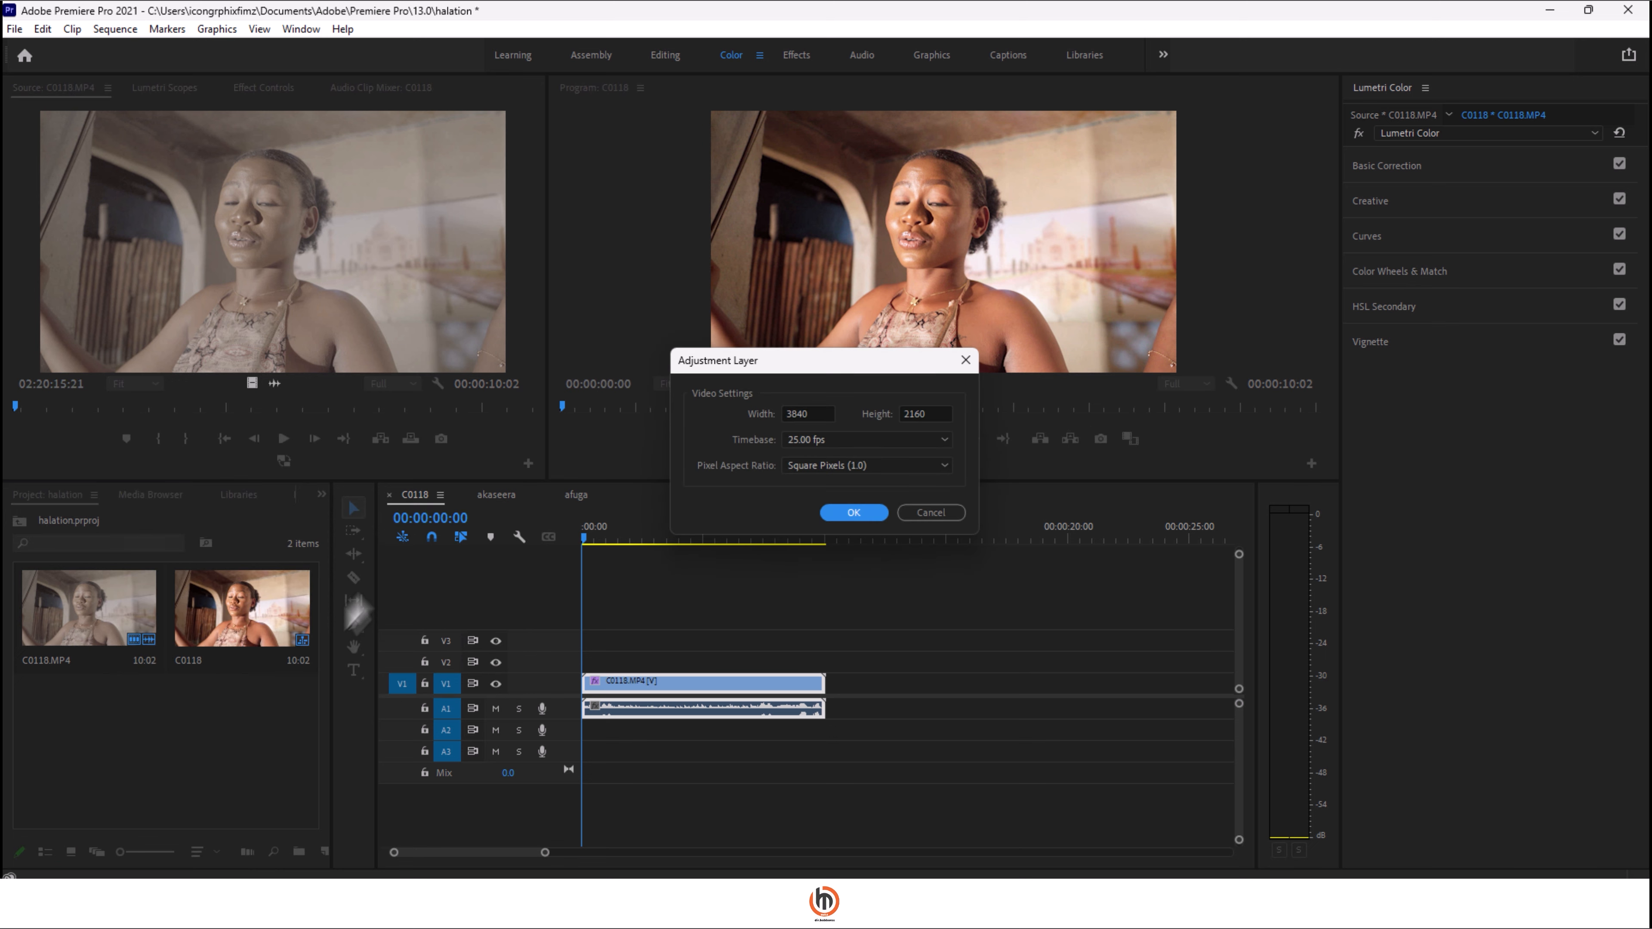
{"action": "left_click", "coordinate": [876, 513]}
- Place the adjustment layer on V2 at the sequence start and extend it to the end of the C0118.MP4 clip
{"action": "left_click_drag", "start_coordinate": [81, 738], "coordinate": [572, 676]}
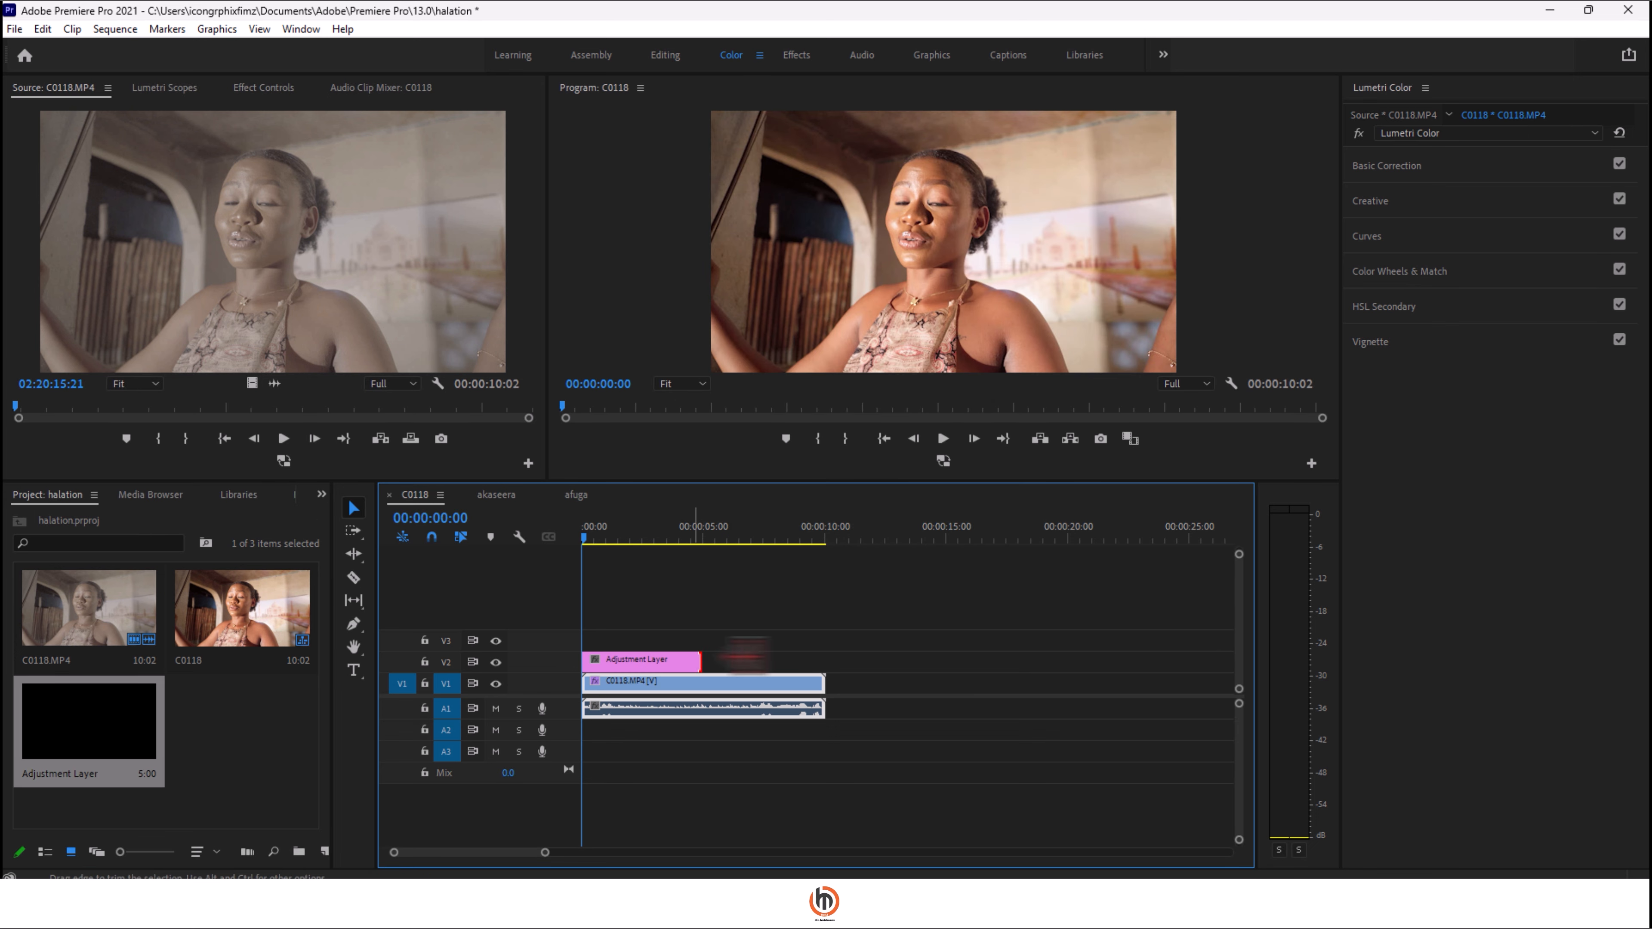
{"action": "left_click_drag", "start_coordinate": [701, 662], "coordinate": [823, 659]}
{"action": "left_click", "coordinate": [774, 665]}
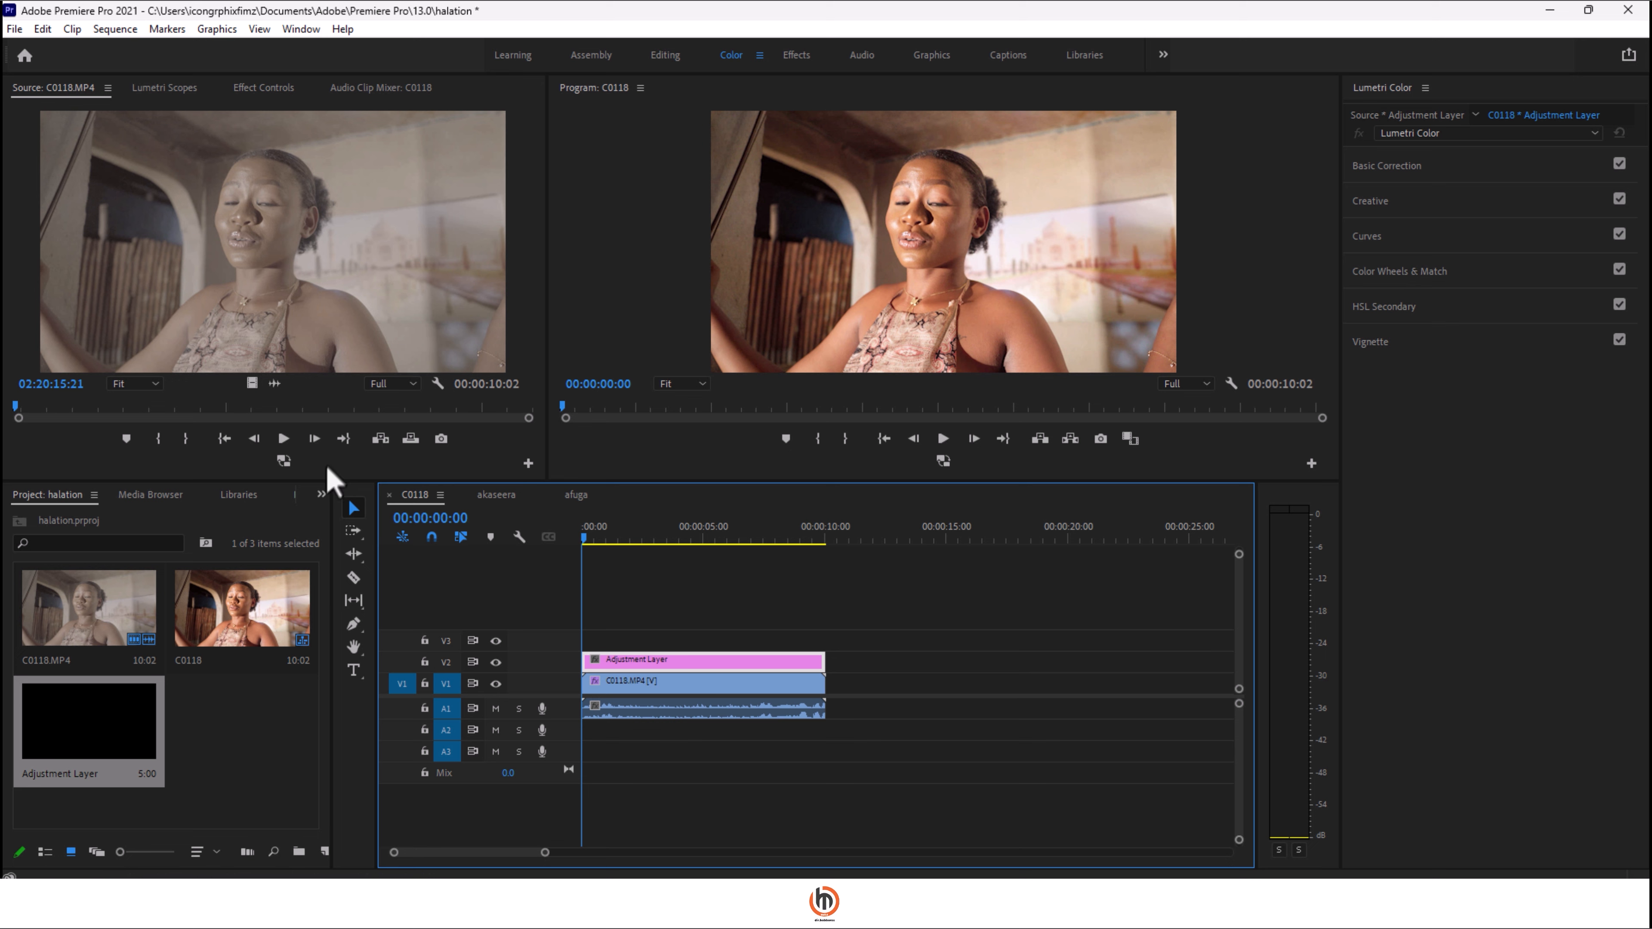
- Find the Gaussian Blur video effect and apply it to the adjustment layer on V2
{"action": "left_click", "coordinate": [321, 494]}
{"action": "left_click", "coordinate": [328, 589]}
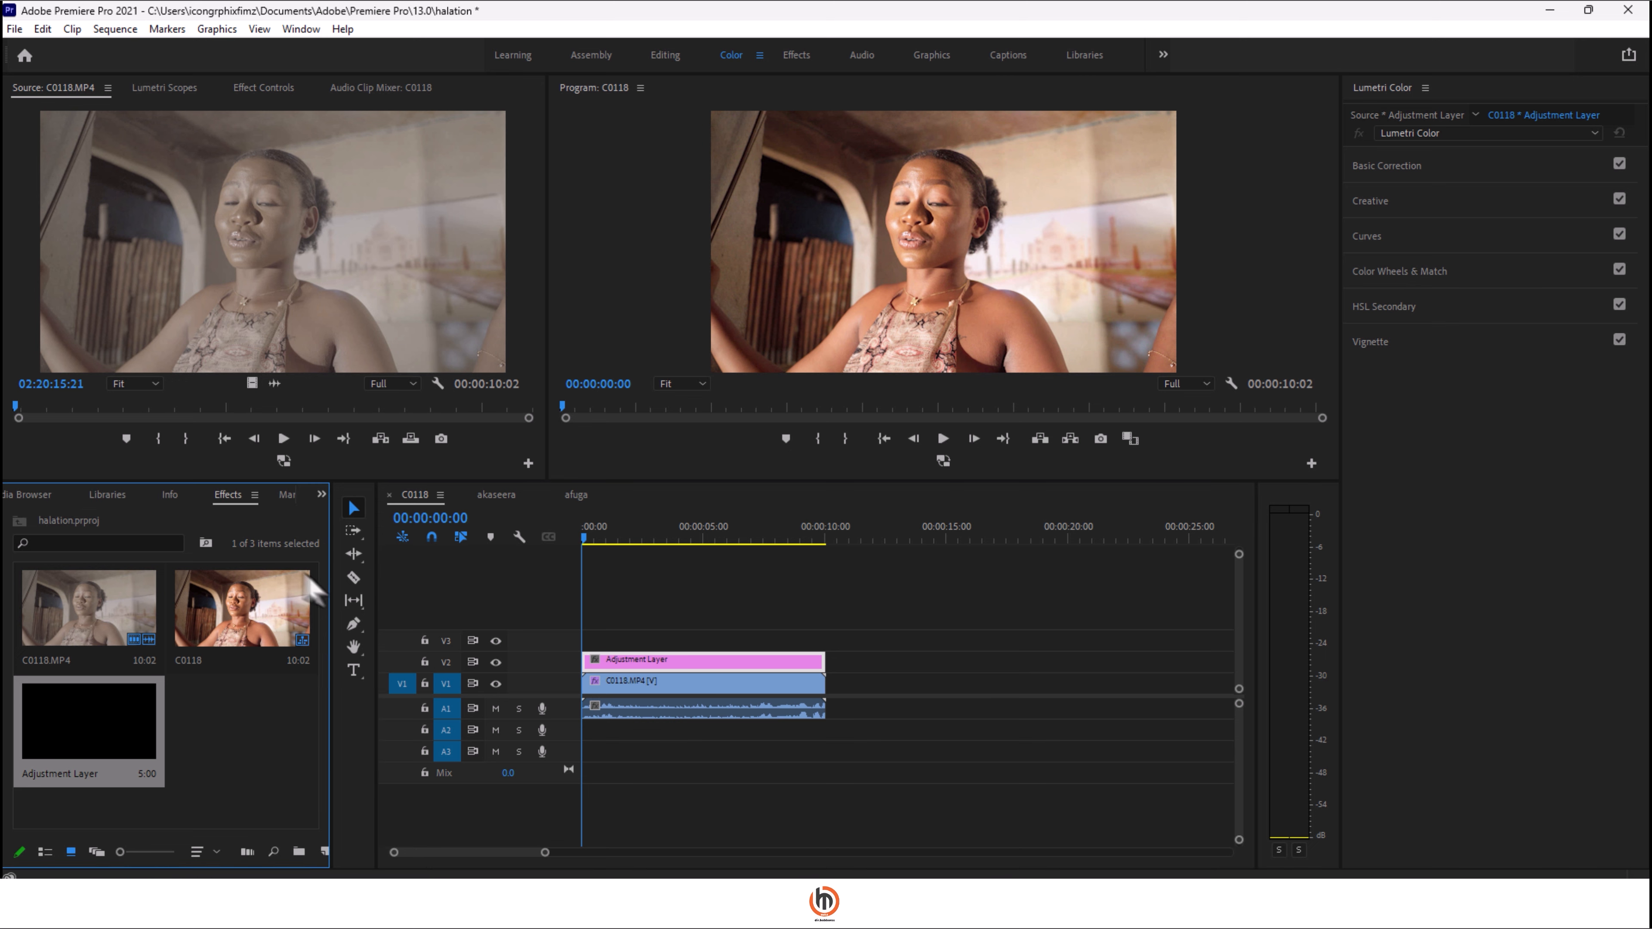
{"action": "left_click", "coordinate": [88, 519]}
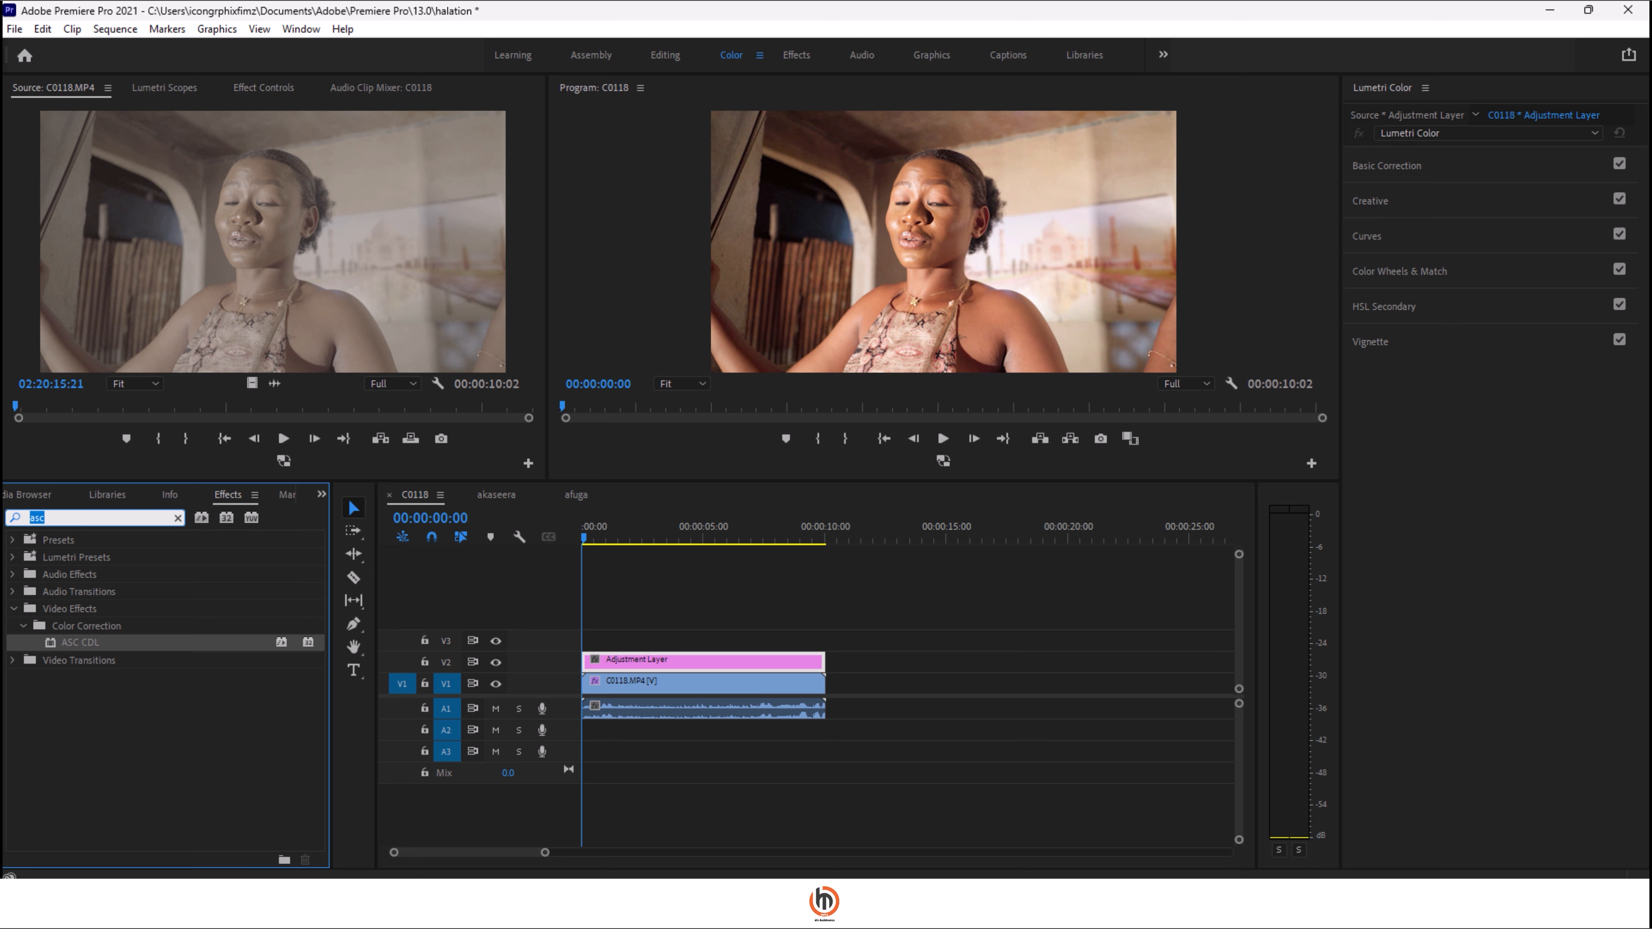
{"action": "type", "text": "ga"}
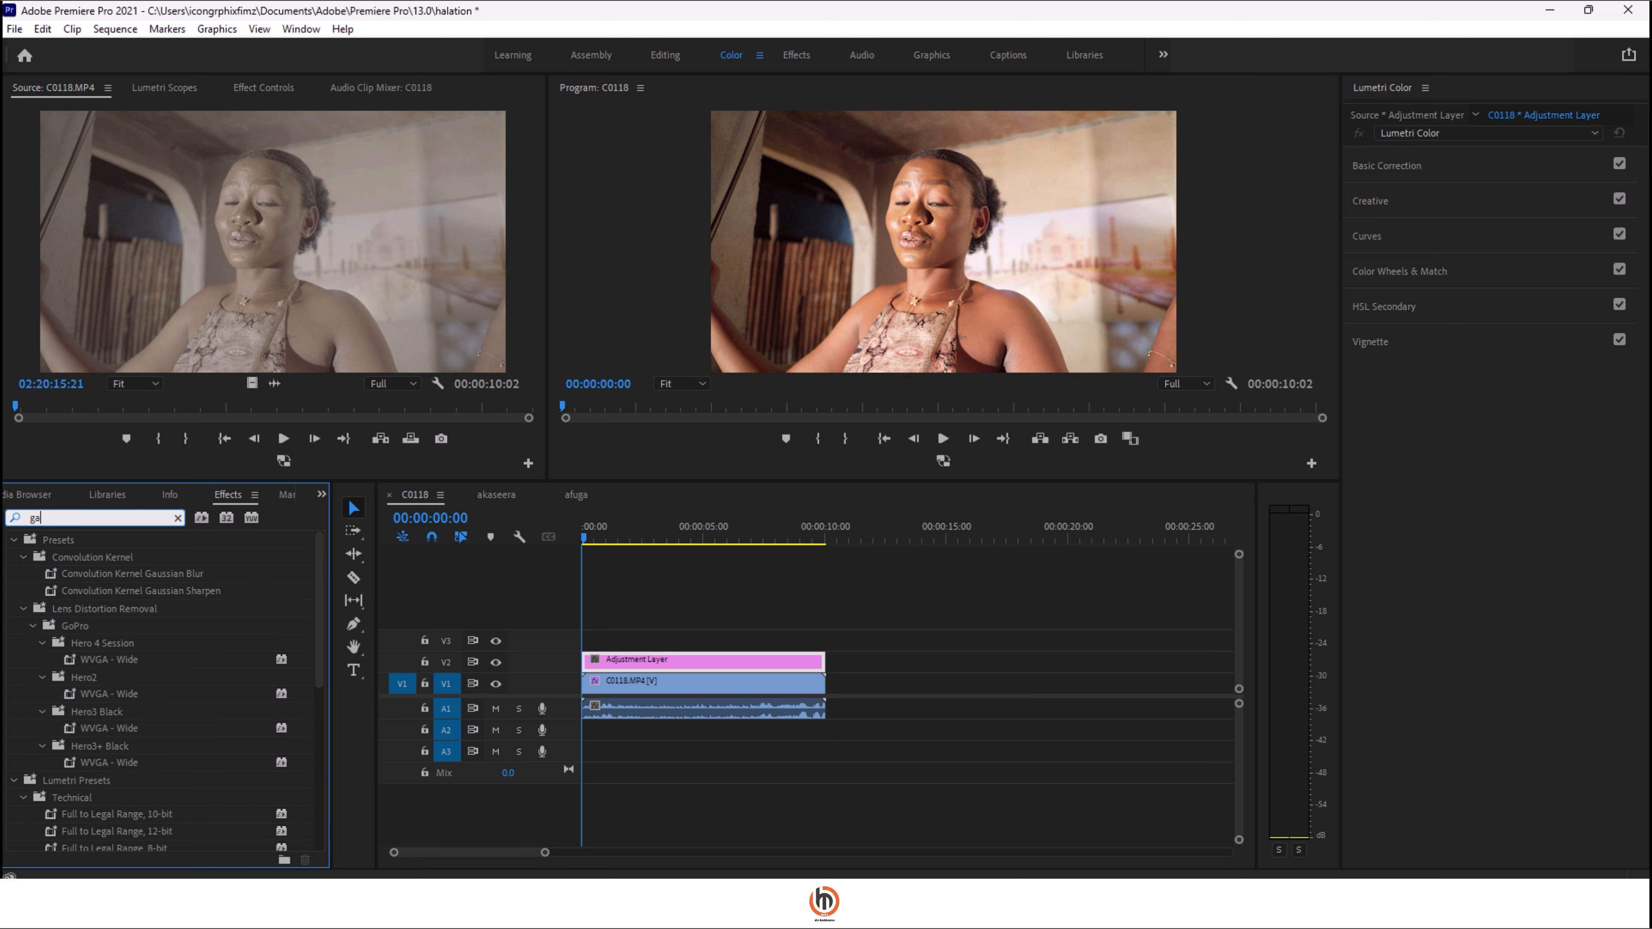
{"action": "type", "text": "u"}
{"action": "left_click", "coordinate": [134, 695]}
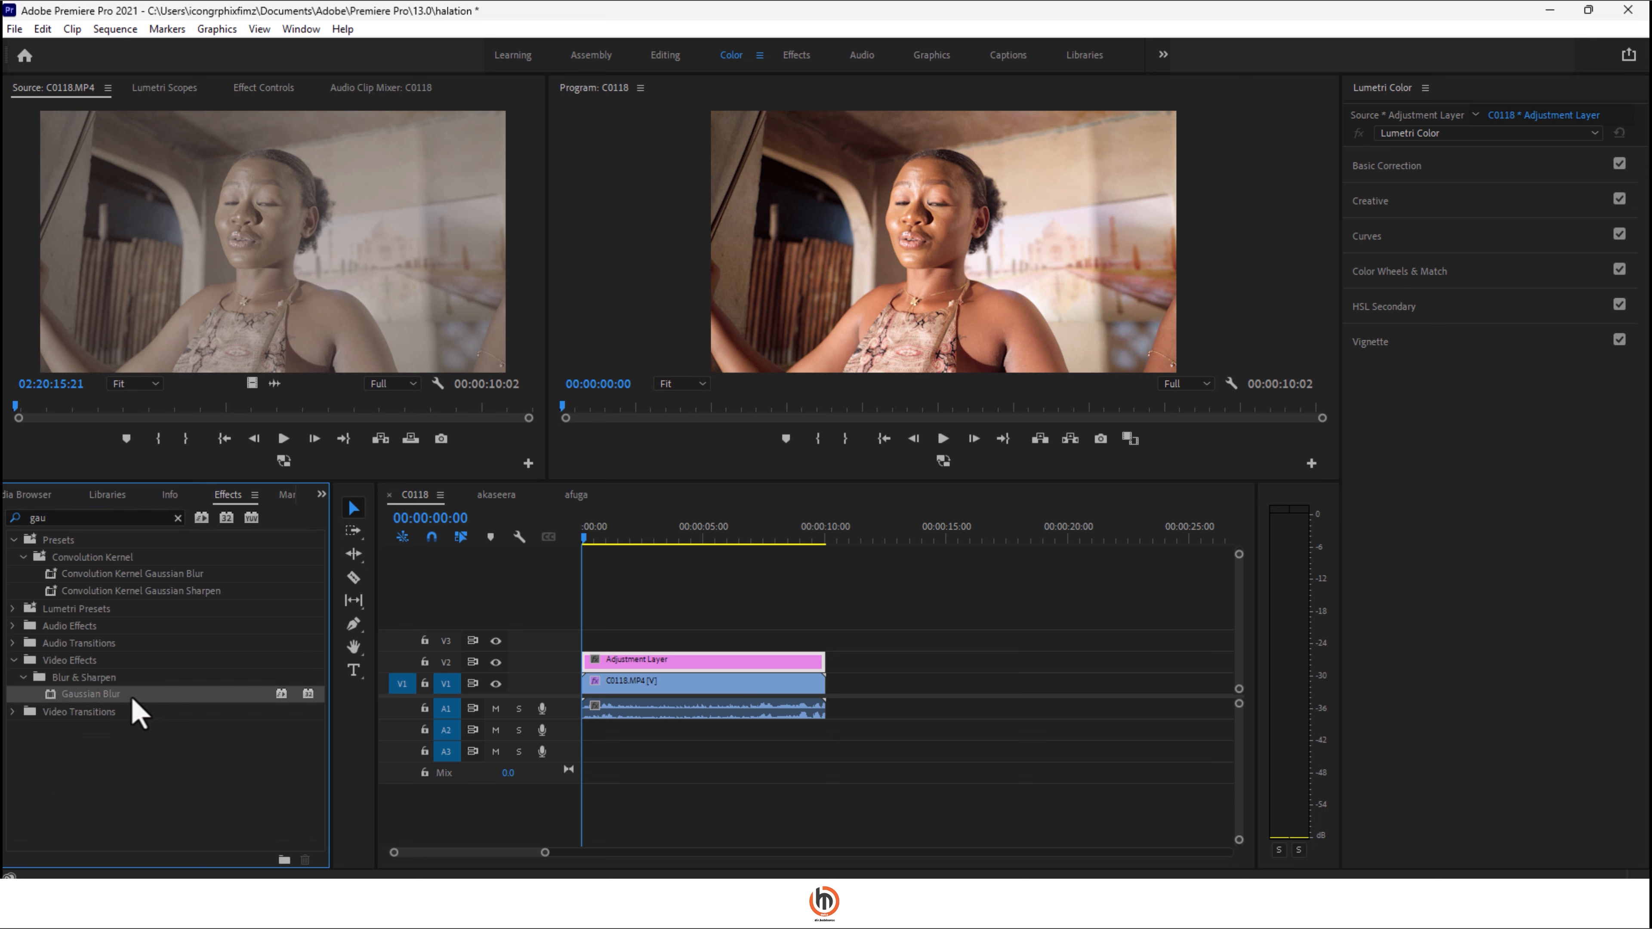
{"action": "left_click_drag", "start_coordinate": [134, 695], "coordinate": [658, 664]}
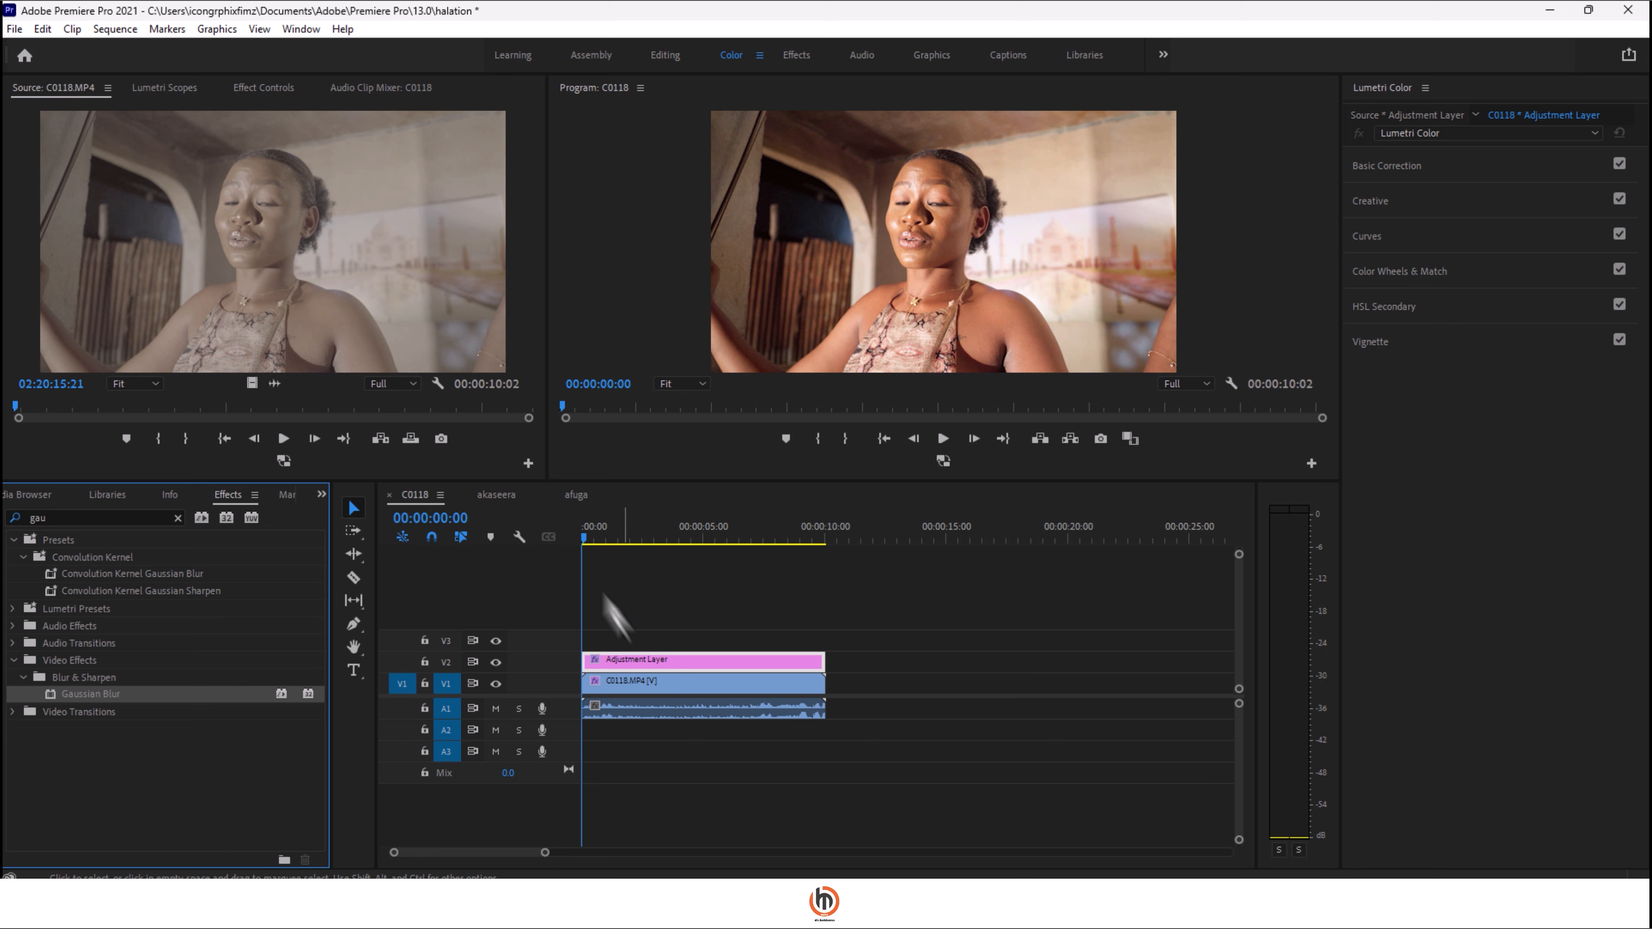
- Set the adjustment layer's Gaussian Blur blurriness to 100 and enable Repeat Edge Pixels
{"action": "left_click", "coordinate": [260, 88]}
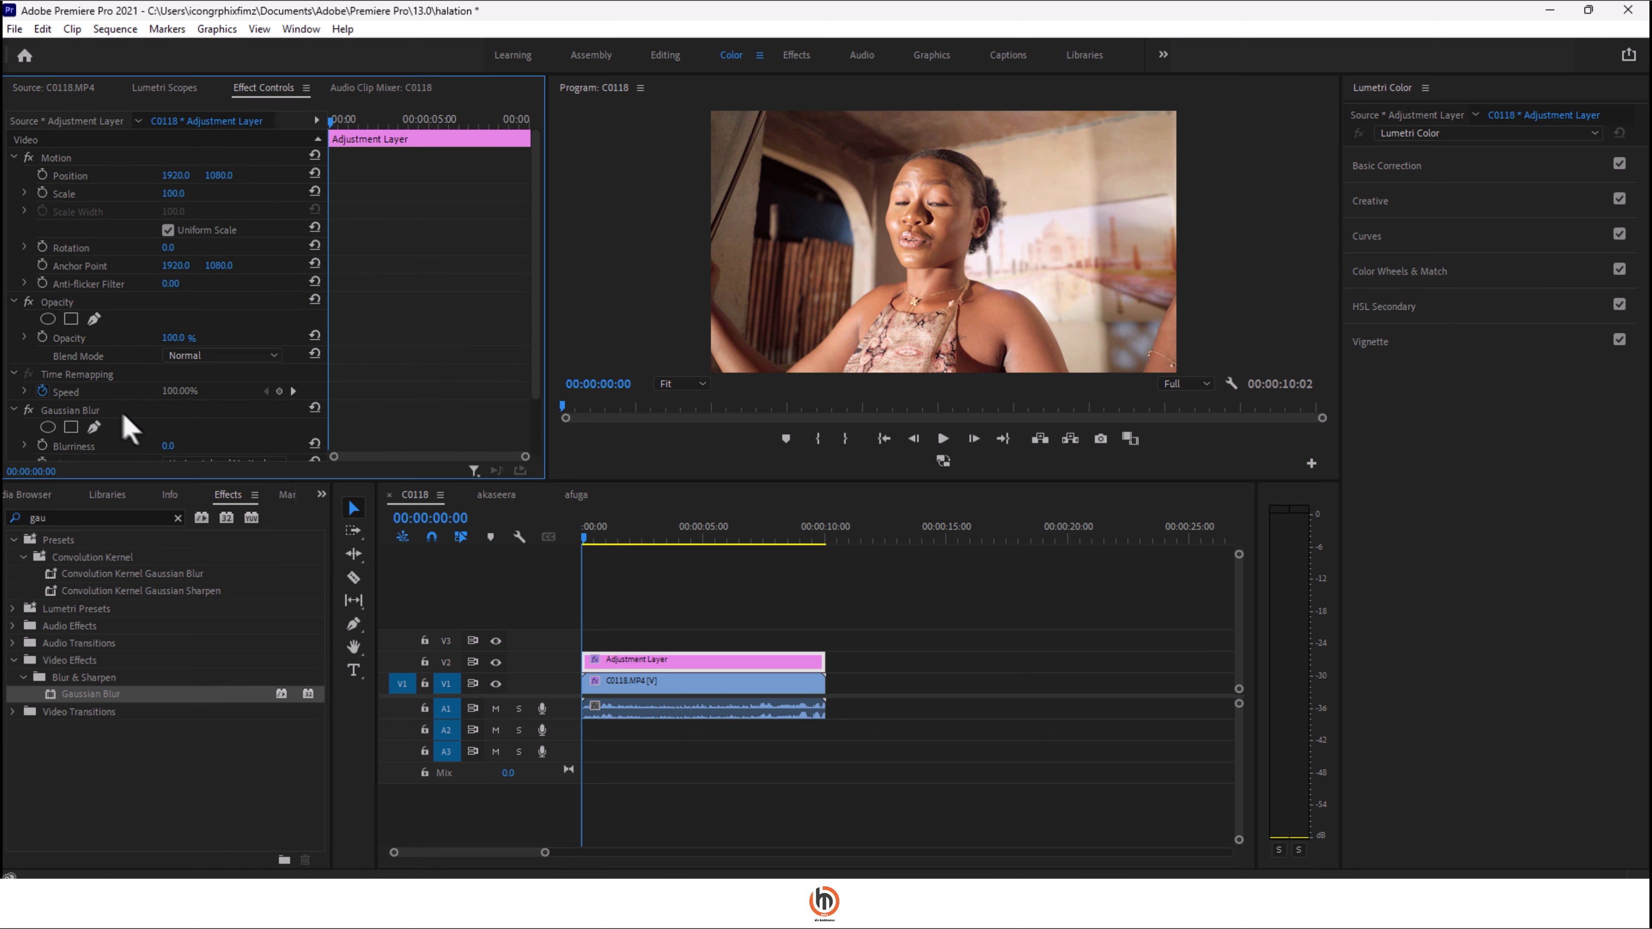
{"action": "scroll", "coordinate": [105, 408], "scroll_direction": "down", "scroll_amount": 2}
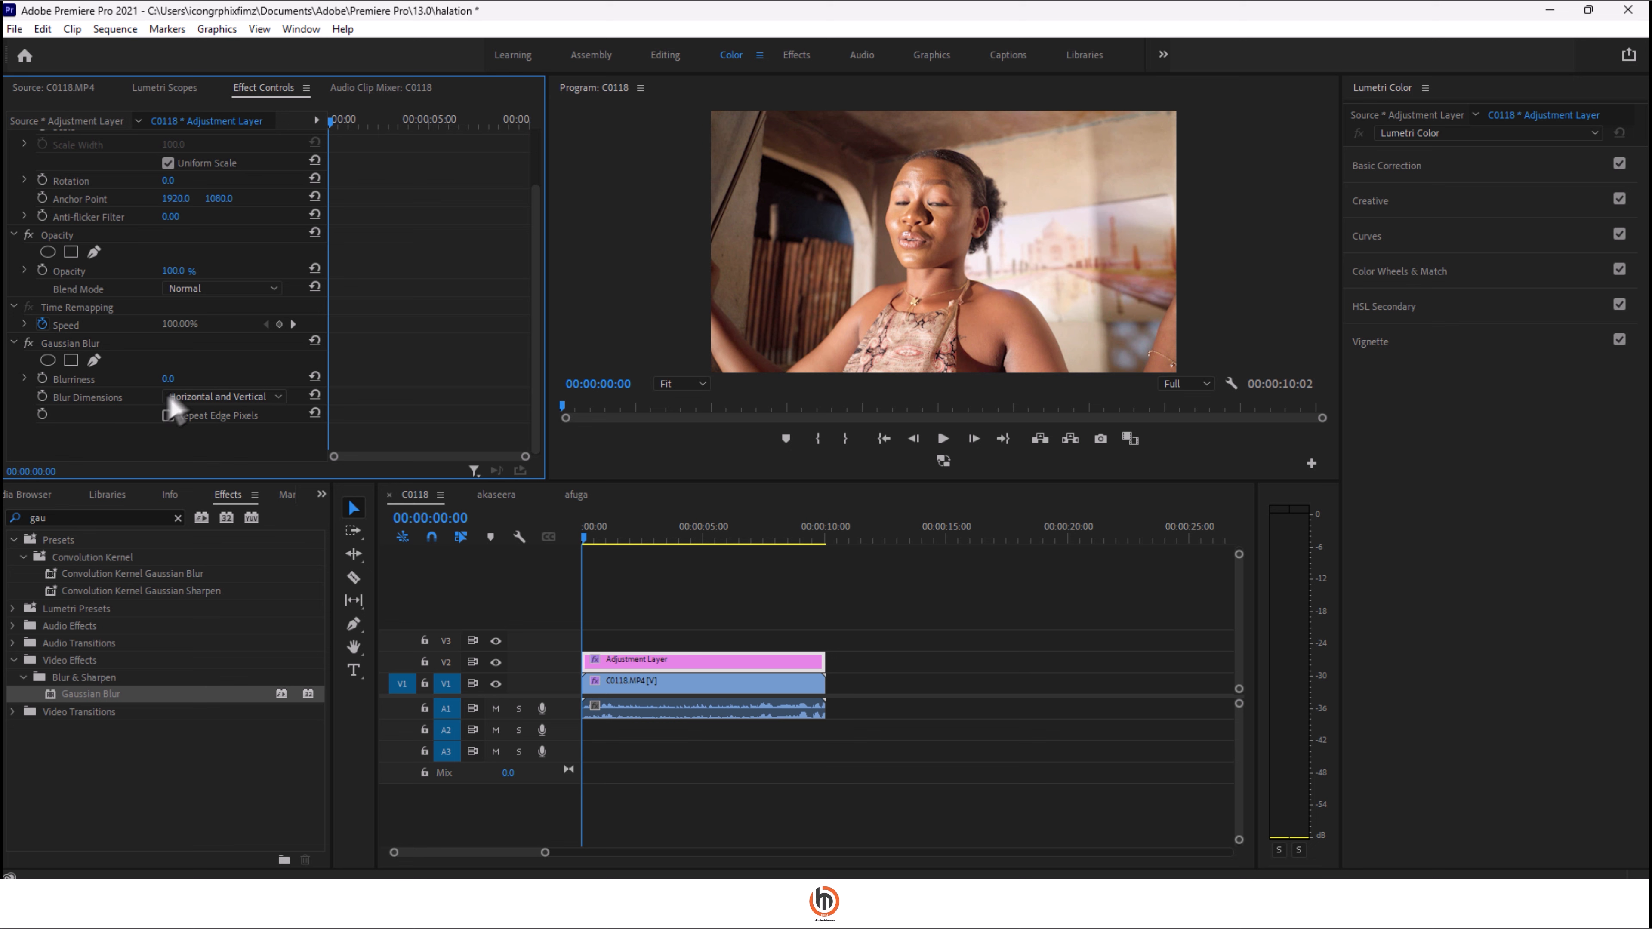
{"action": "left_click_drag", "start_coordinate": [171, 379], "coordinate": [186, 380]}
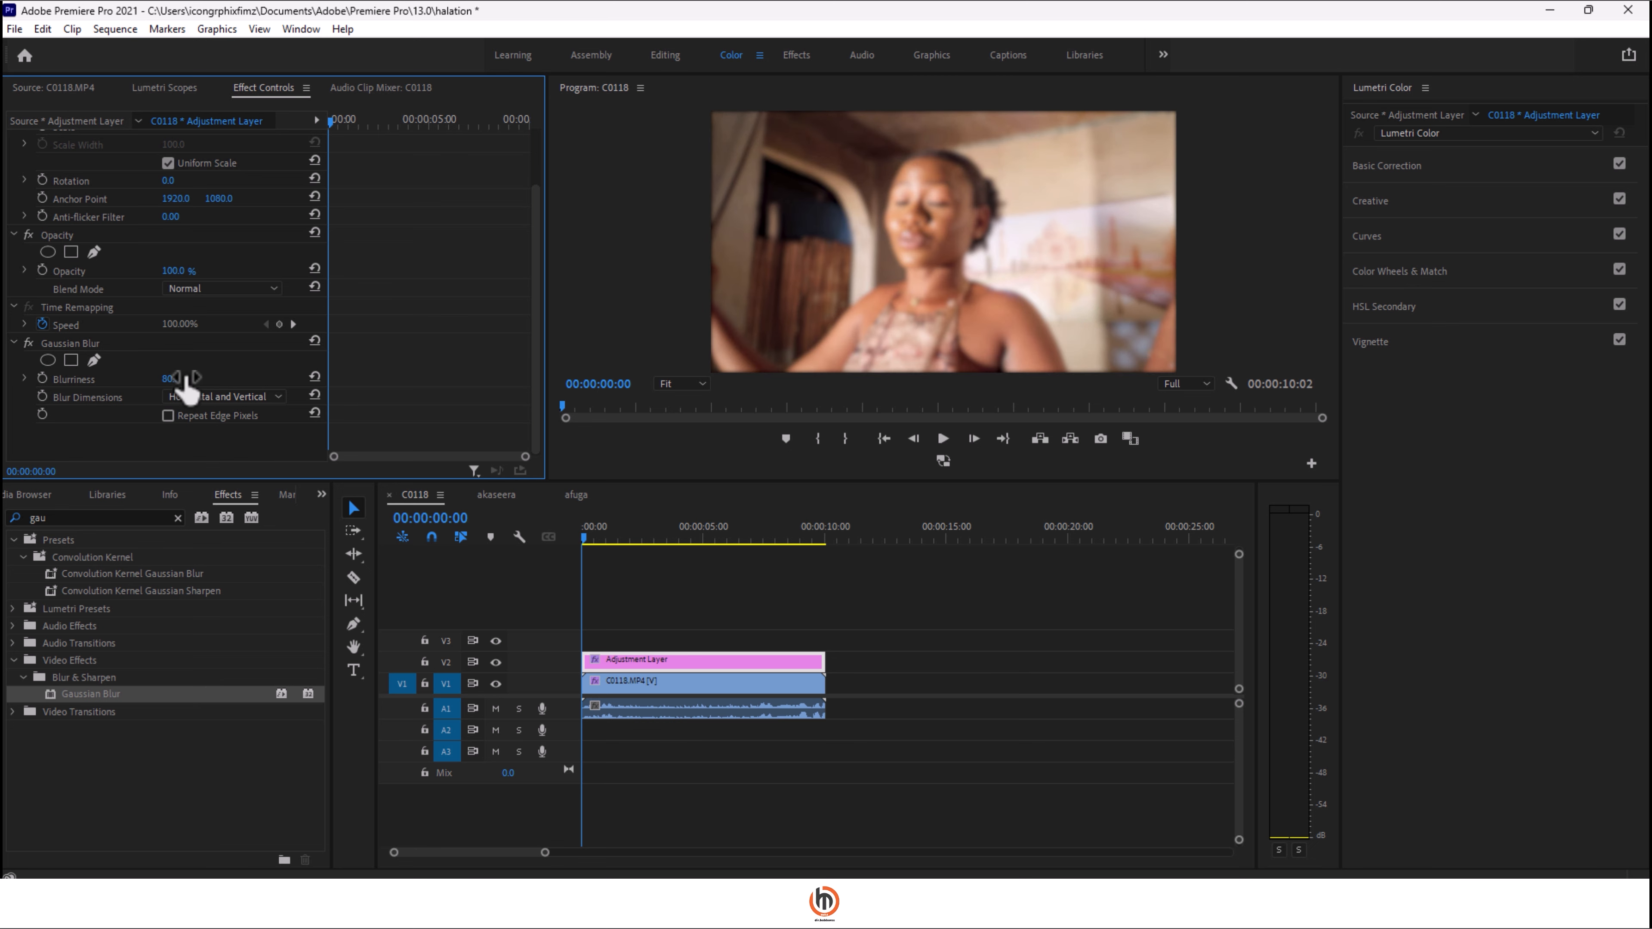
{"action": "left_click", "coordinate": [174, 378]}
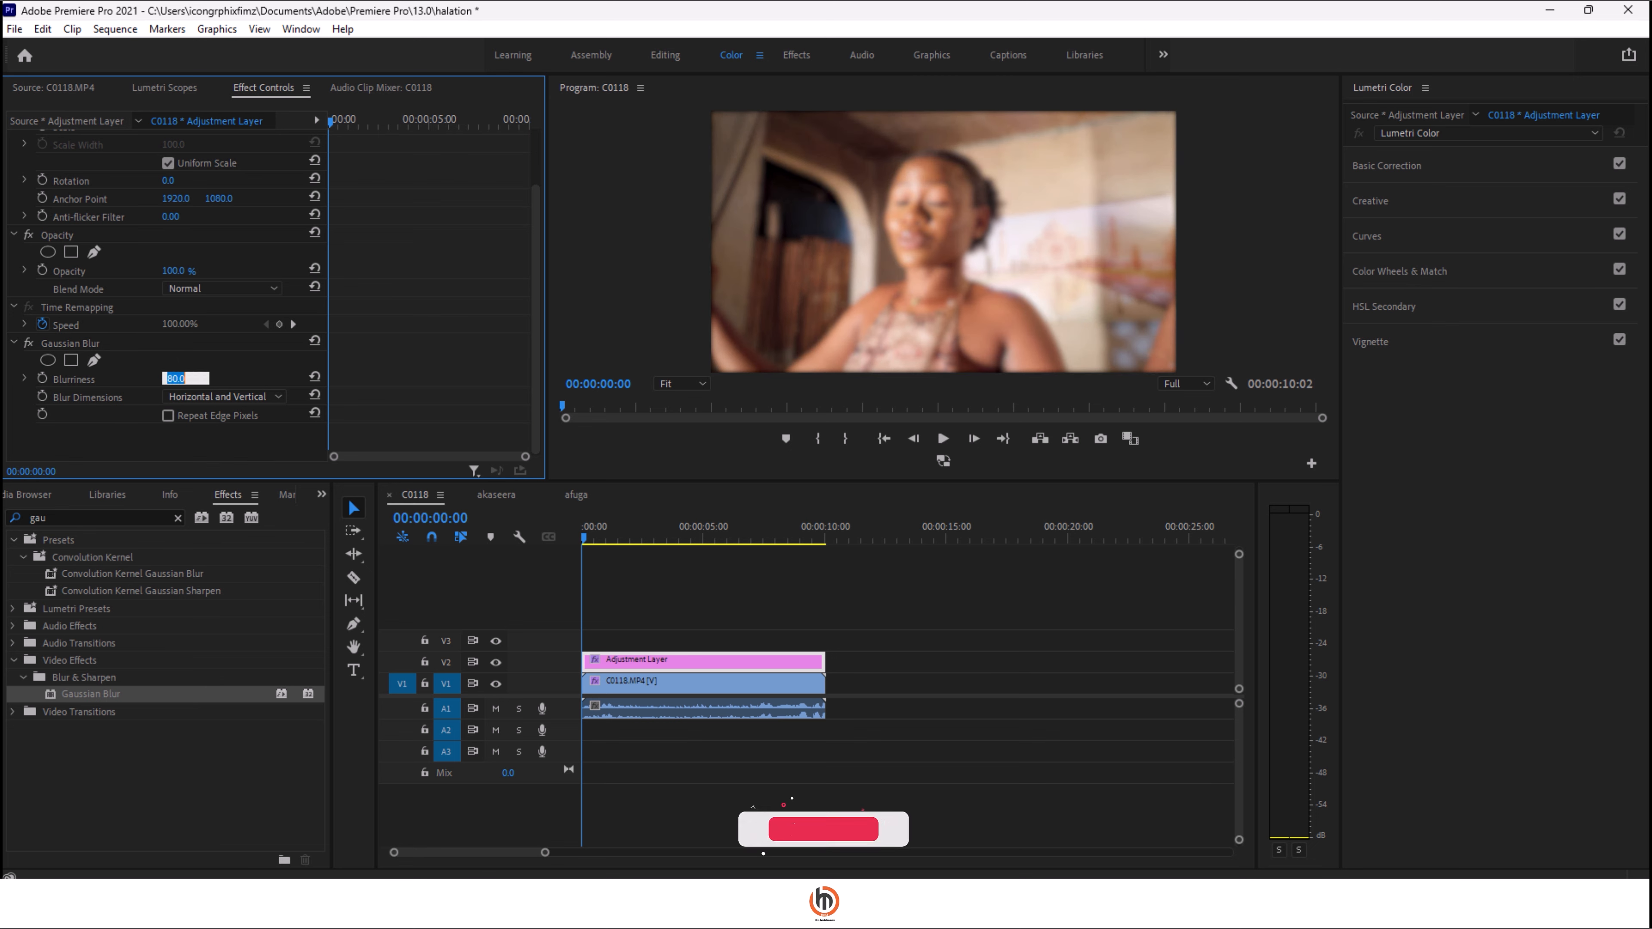
{"action": "type", "text": "100"}
{"action": "left_click", "coordinate": [455, 403]}
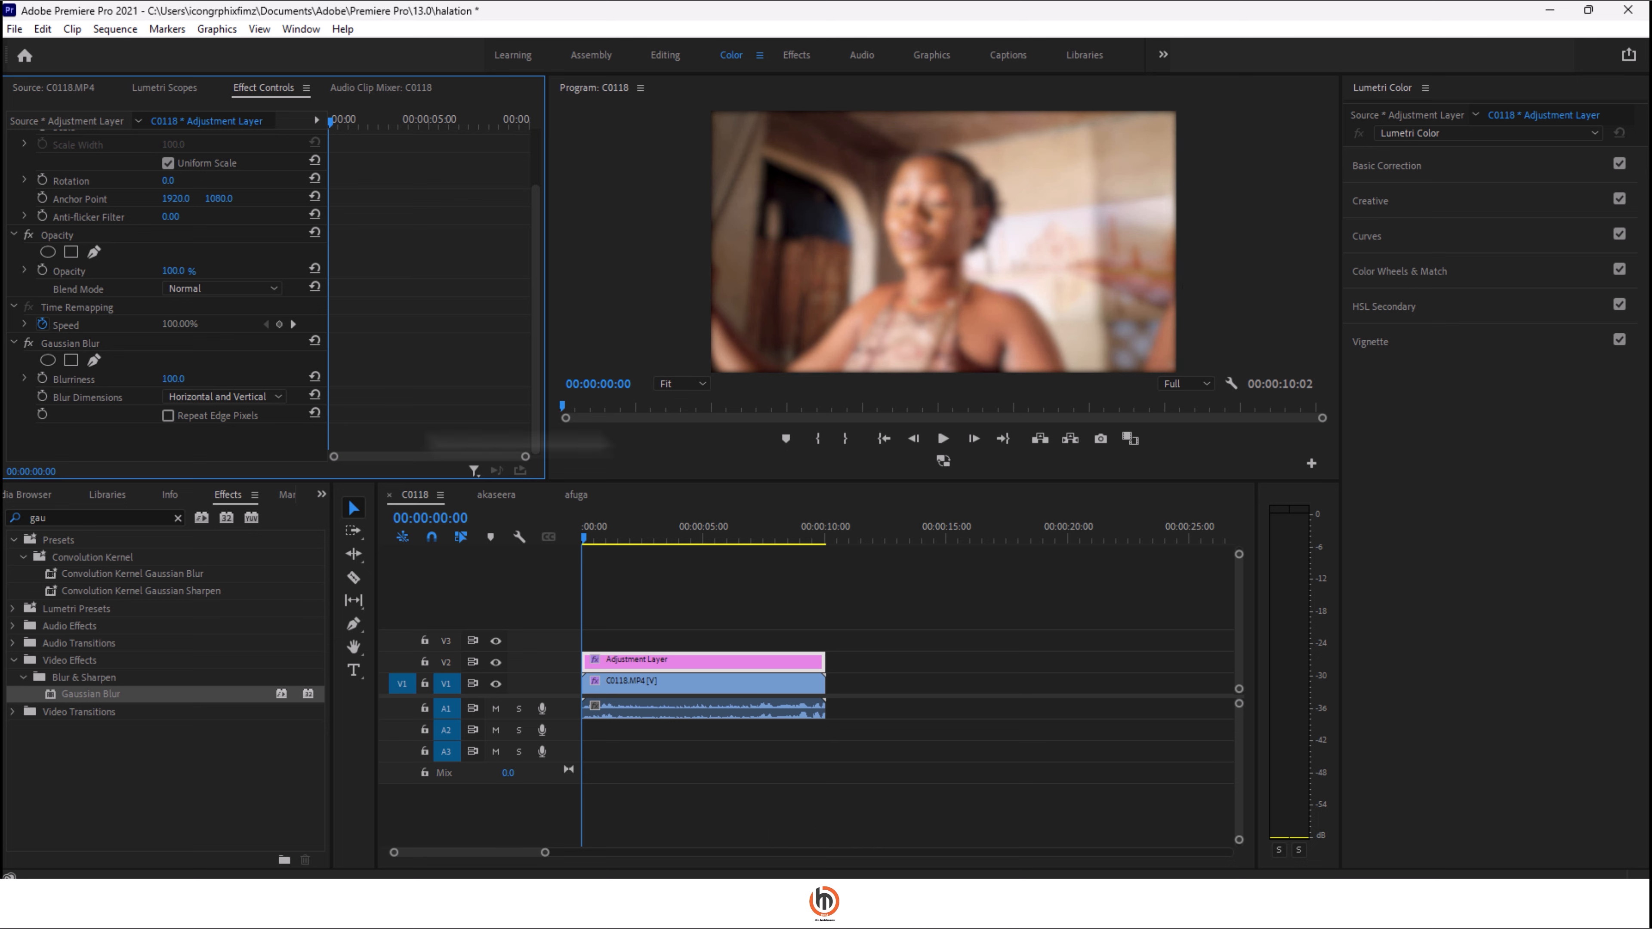
{"action": "left_click", "coordinate": [167, 417]}
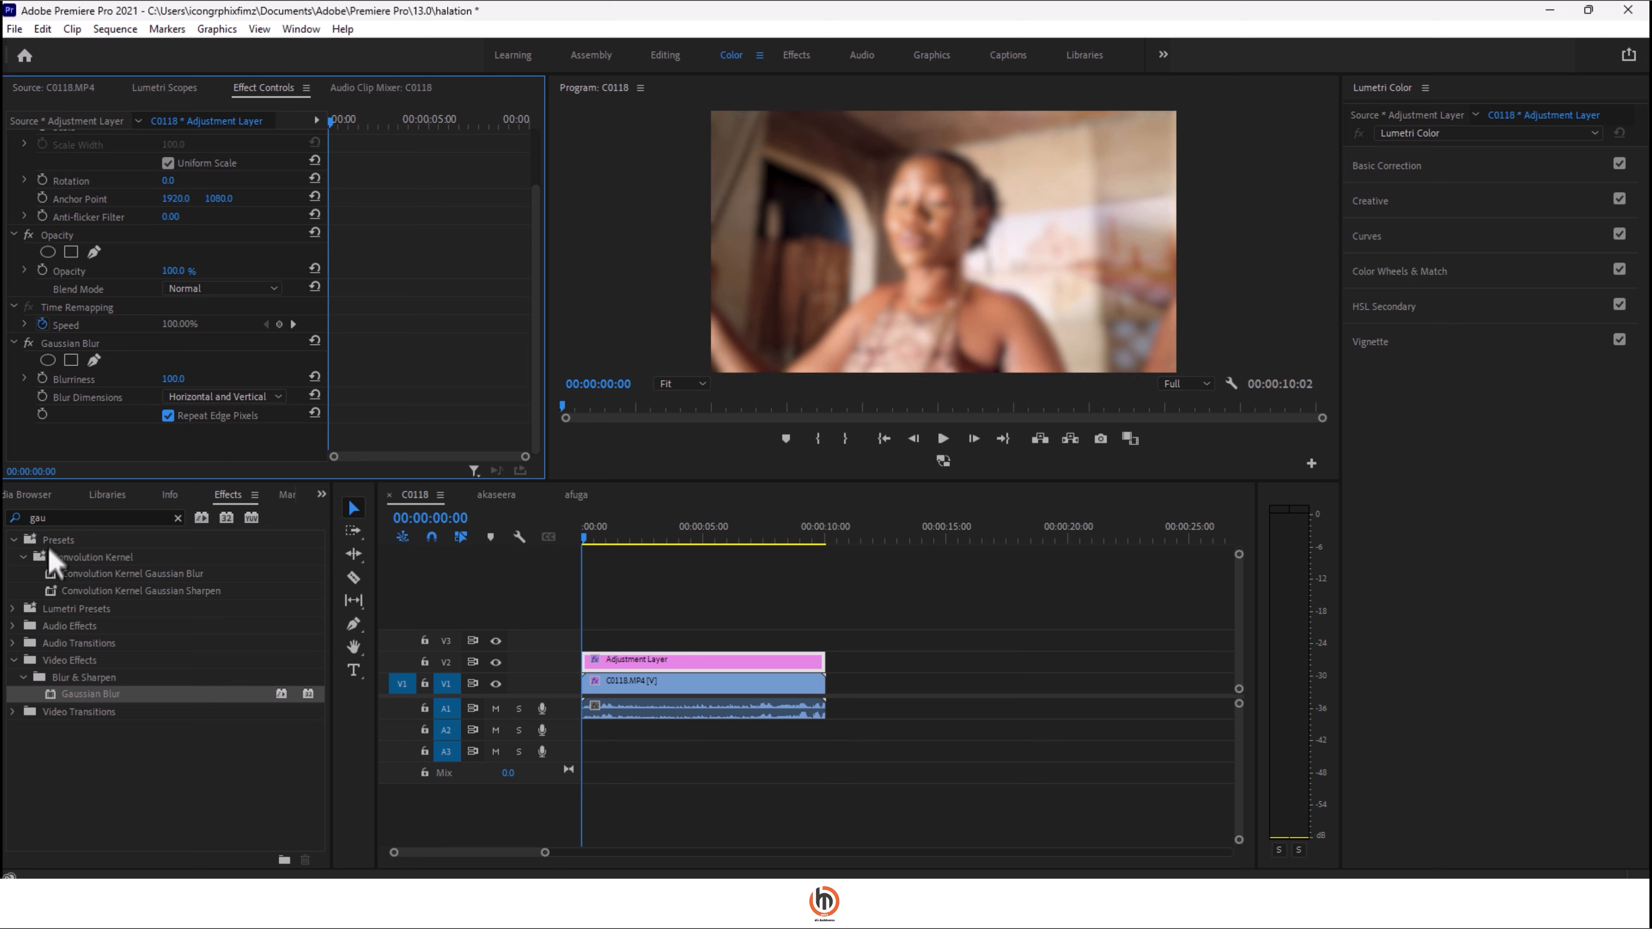
- Find the ASC CDL color correction effect and apply it to the adjustment layer on V2
{"action": "left_click_drag", "start_coordinate": [57, 518], "coordinate": [10, 518]}
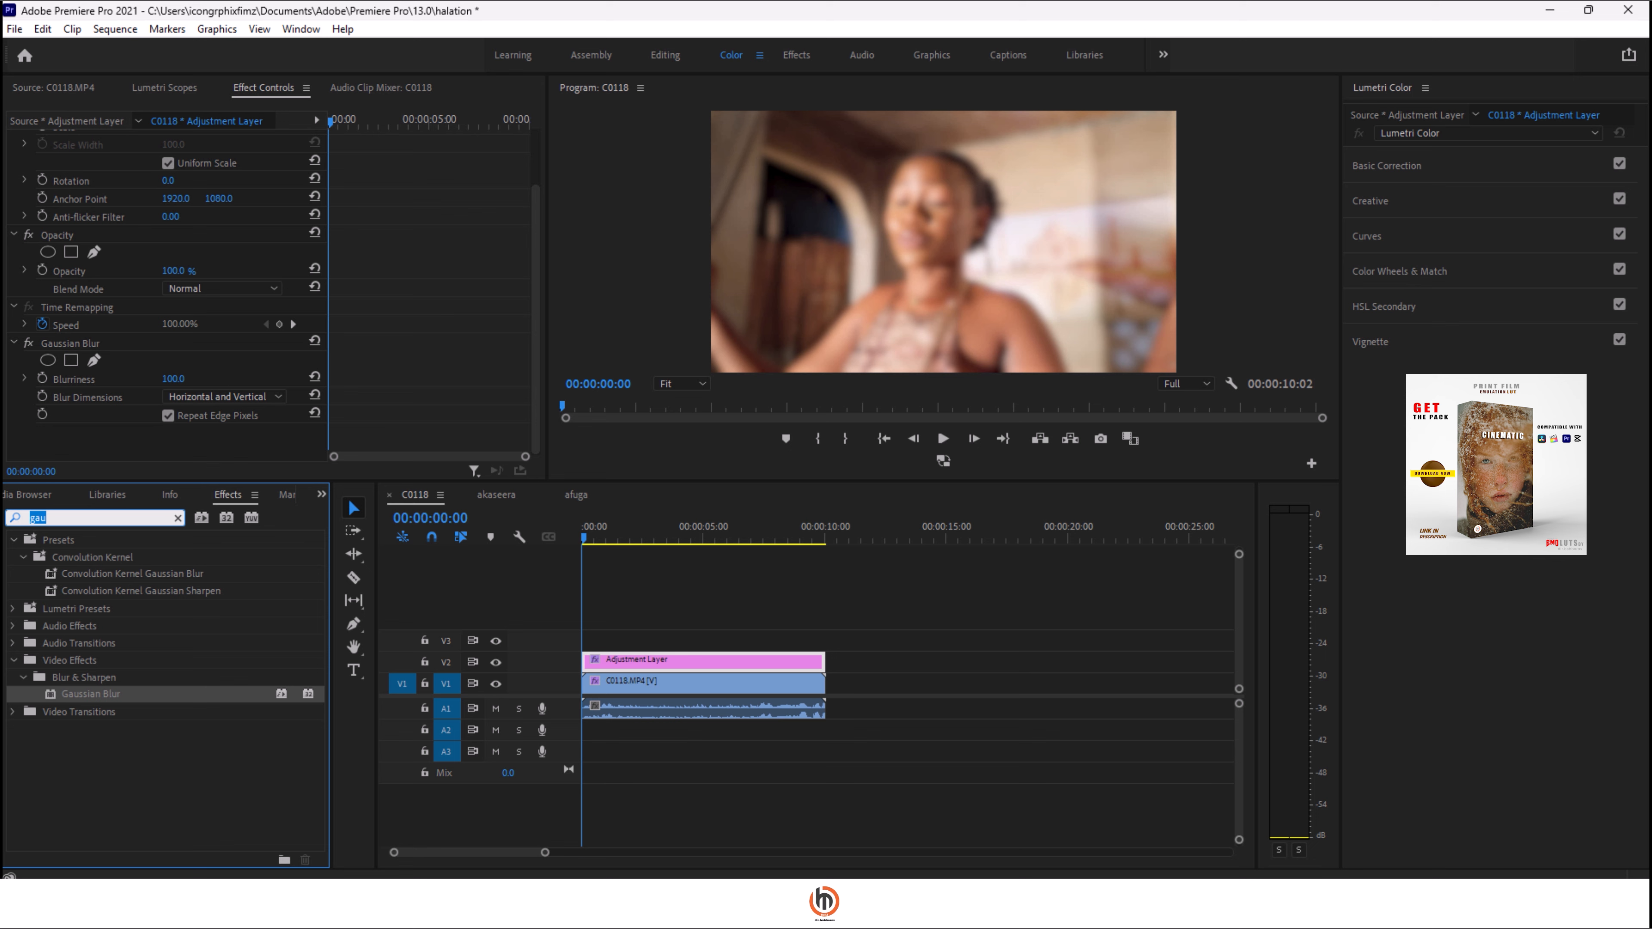
{"action": "type", "text": "asc"}
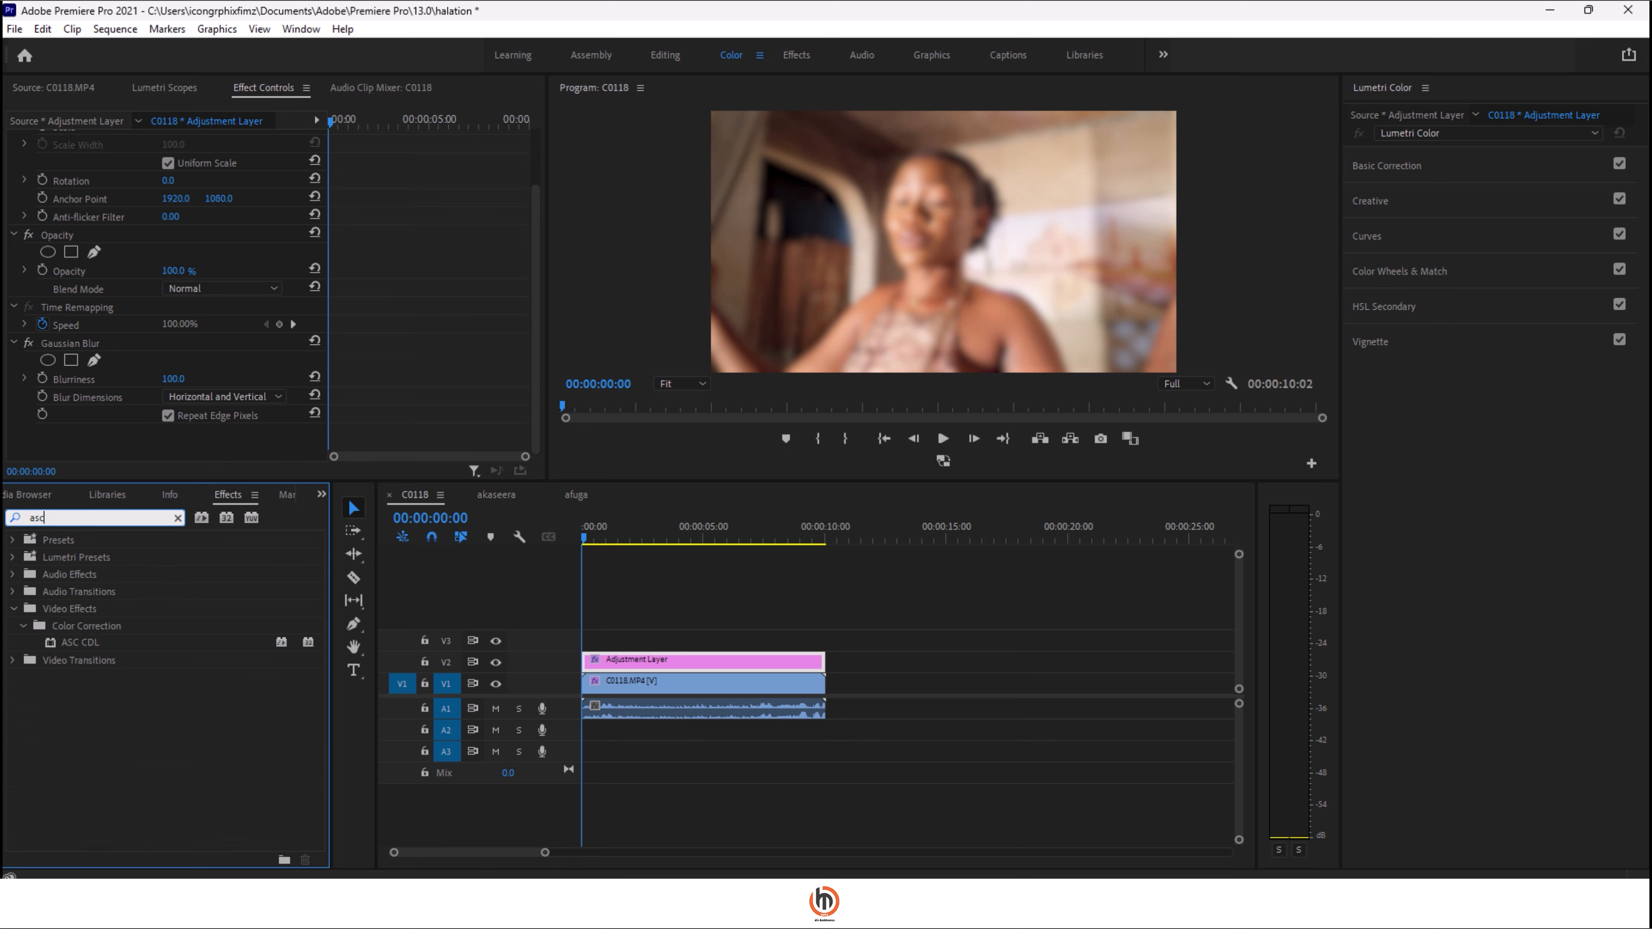
{"action": "left_click", "coordinate": [113, 641]}
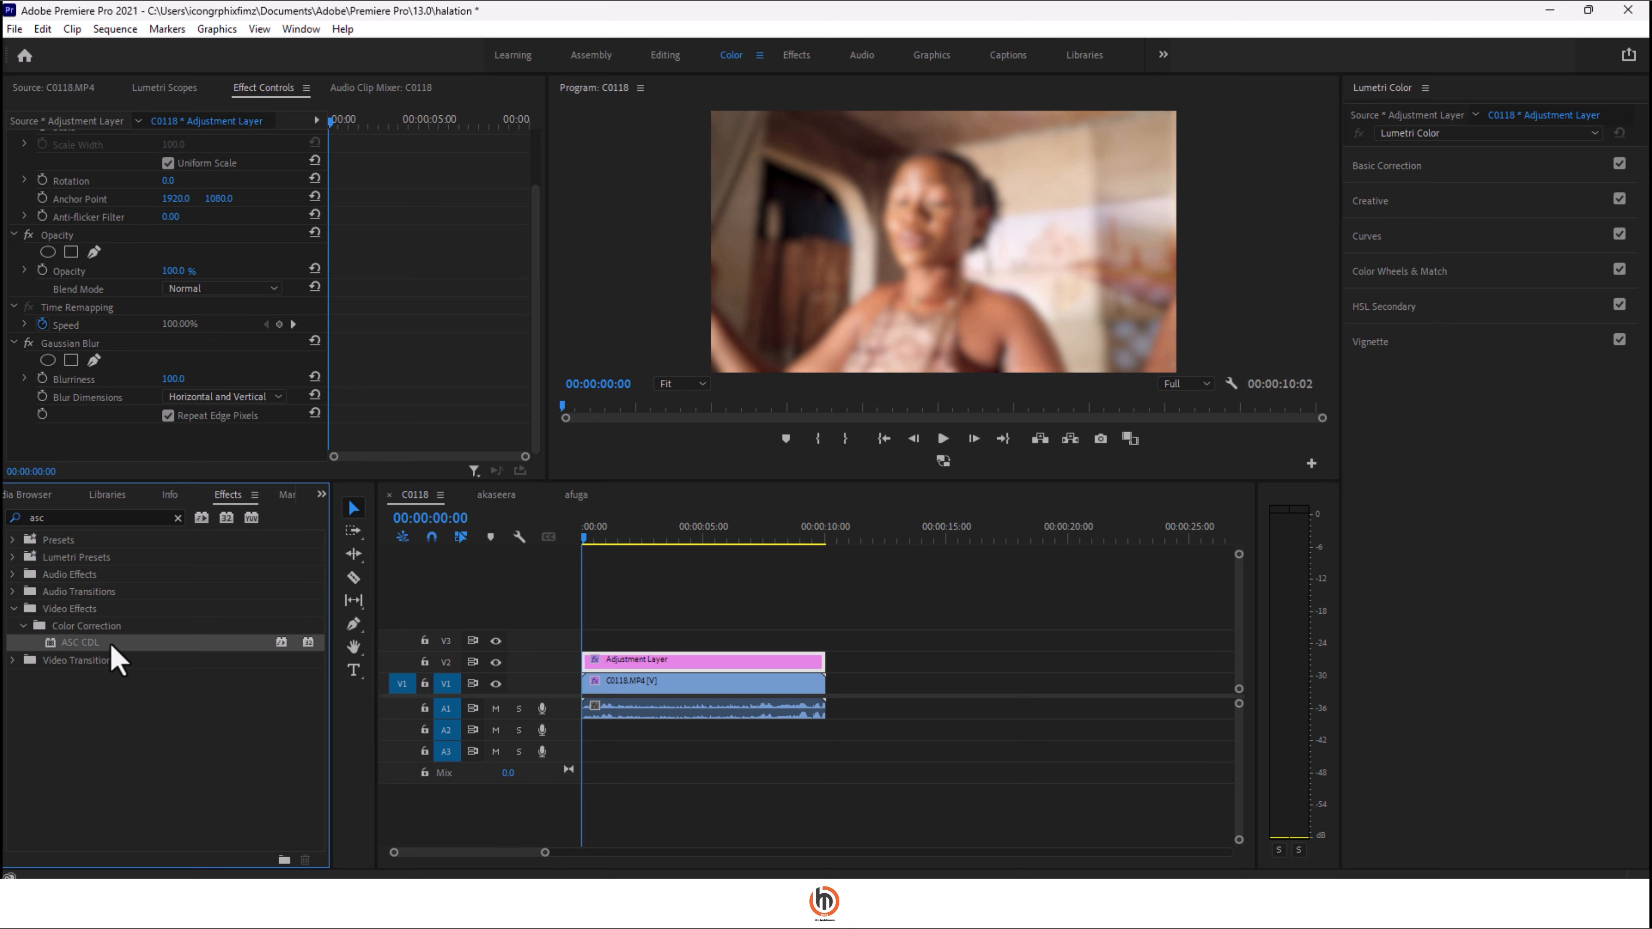
{"action": "left_click_drag", "start_coordinate": [110, 642], "coordinate": [663, 661]}
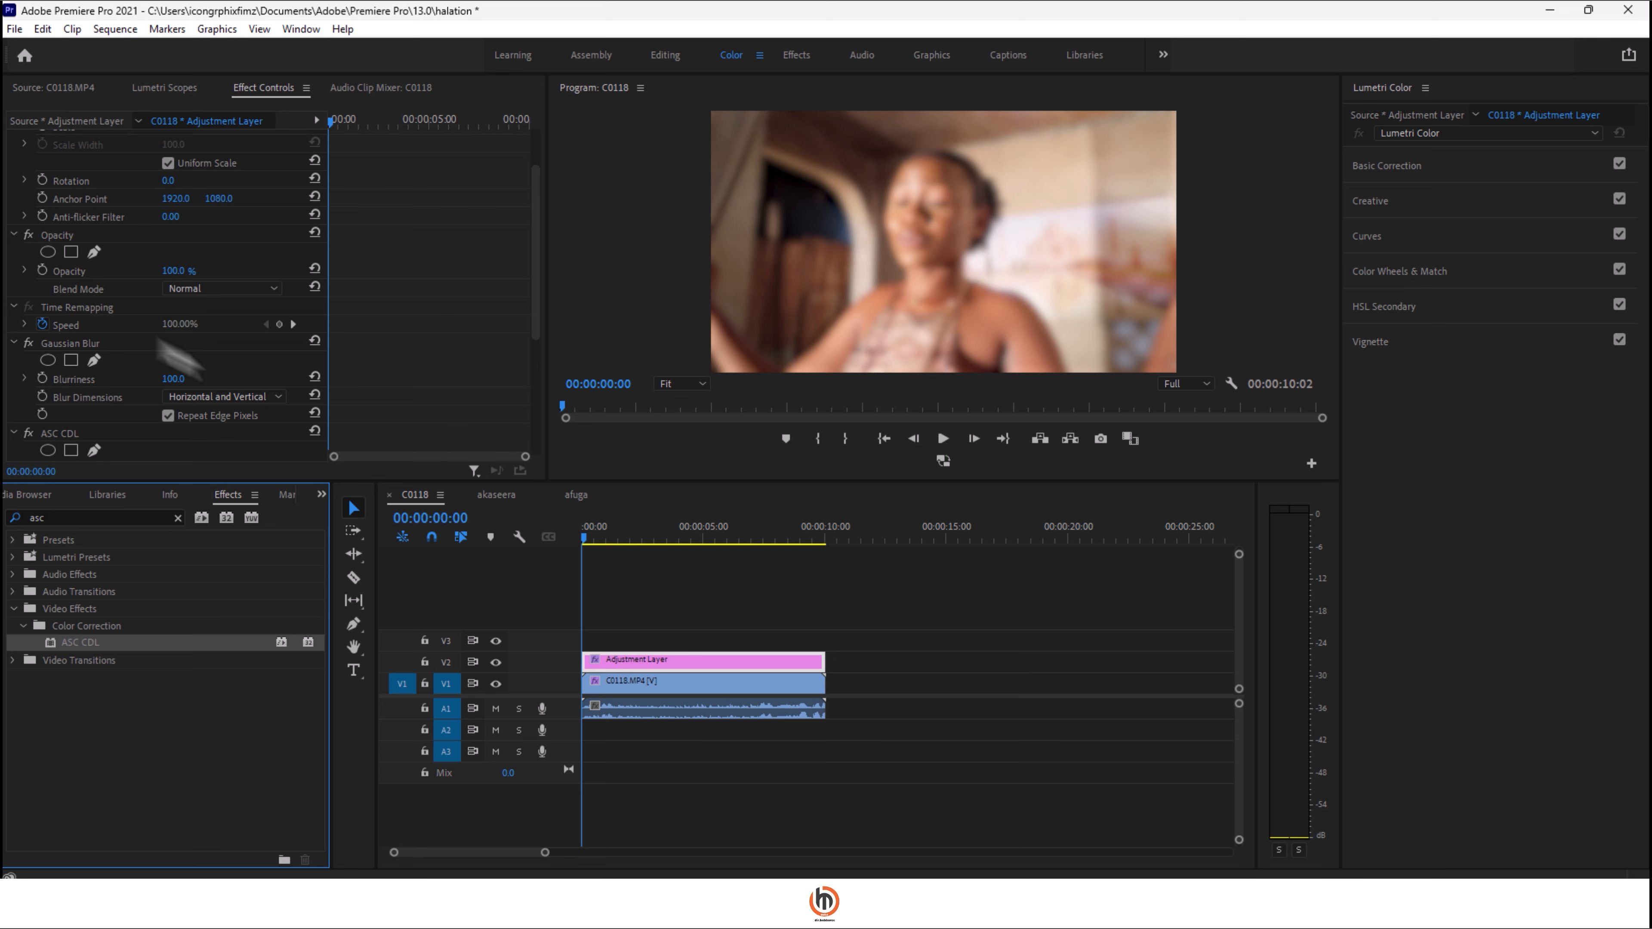
- Set the Blue Slope and Green Slope of the ASC CDL effect to 0
{"action": "scroll", "coordinate": [107, 403], "scroll_direction": "down", "scroll_amount": 5}
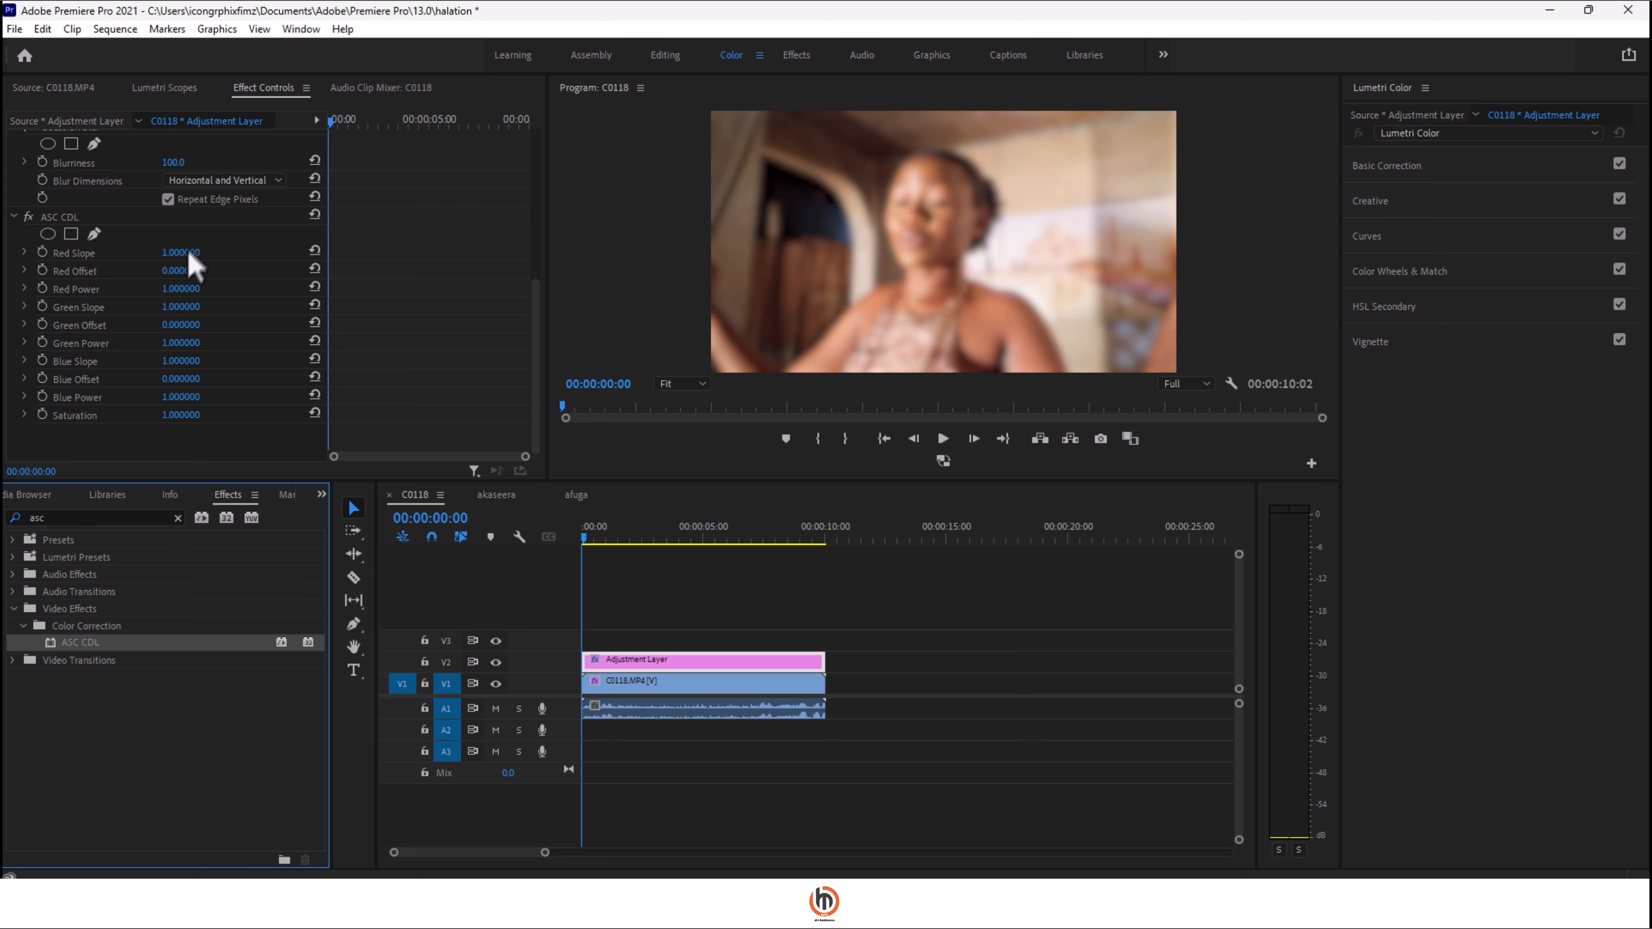
{"action": "left_click", "coordinate": [172, 374]}
{"action": "left_click_drag", "start_coordinate": [175, 362], "coordinate": [109, 363]}
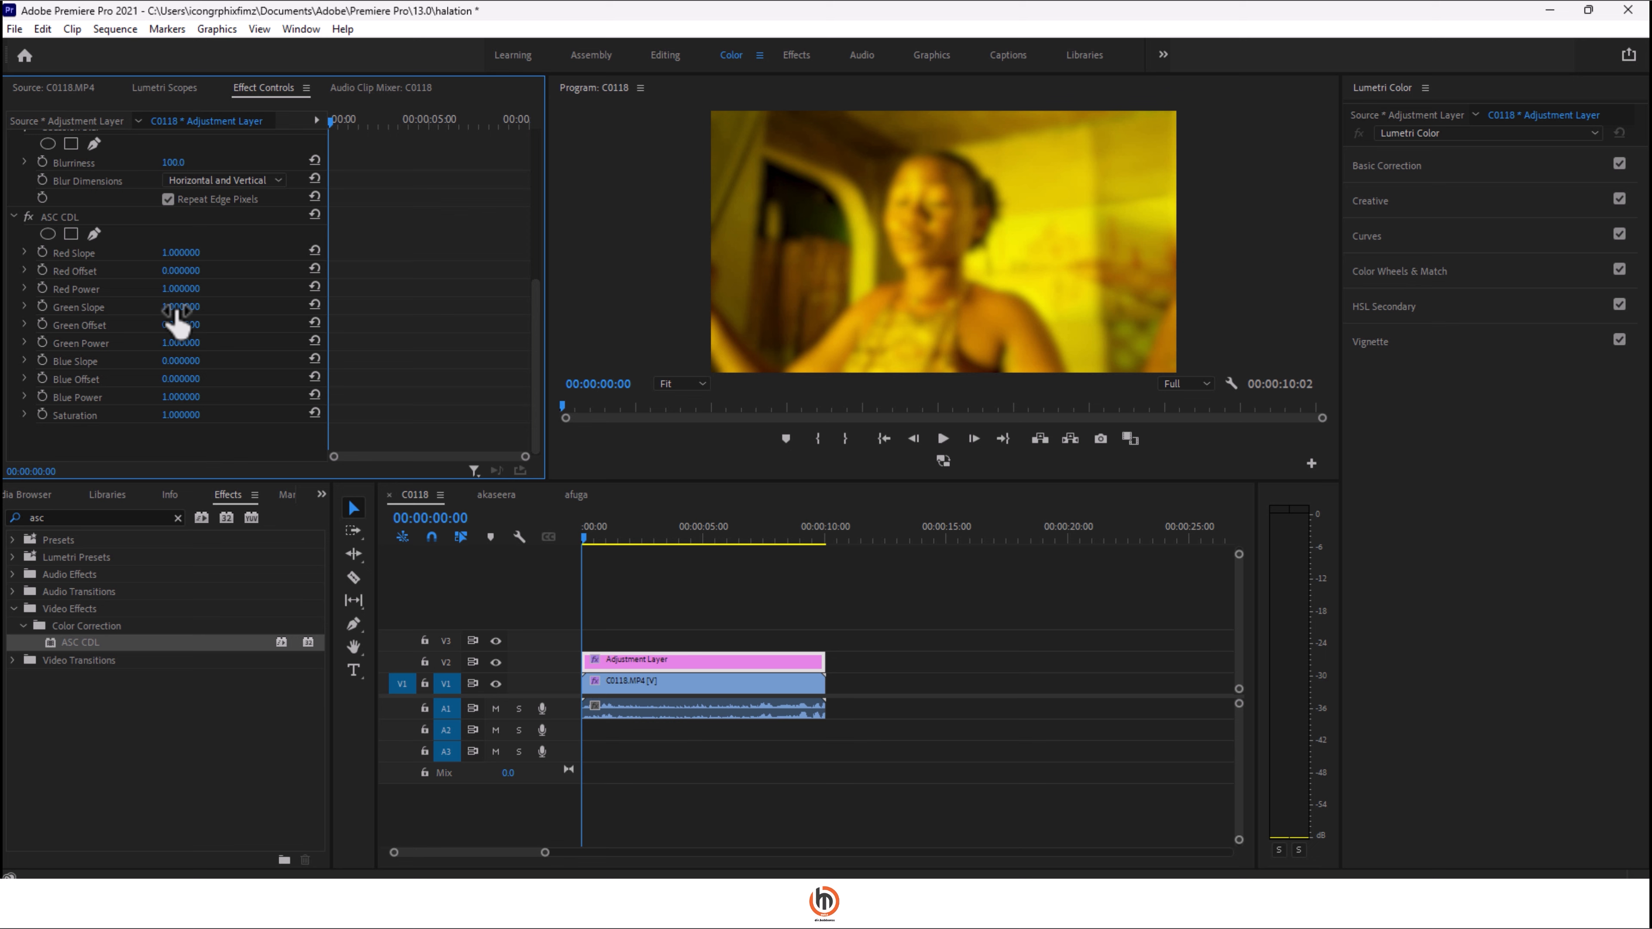
{"action": "left_click_drag", "start_coordinate": [177, 316], "coordinate": [129, 316]}
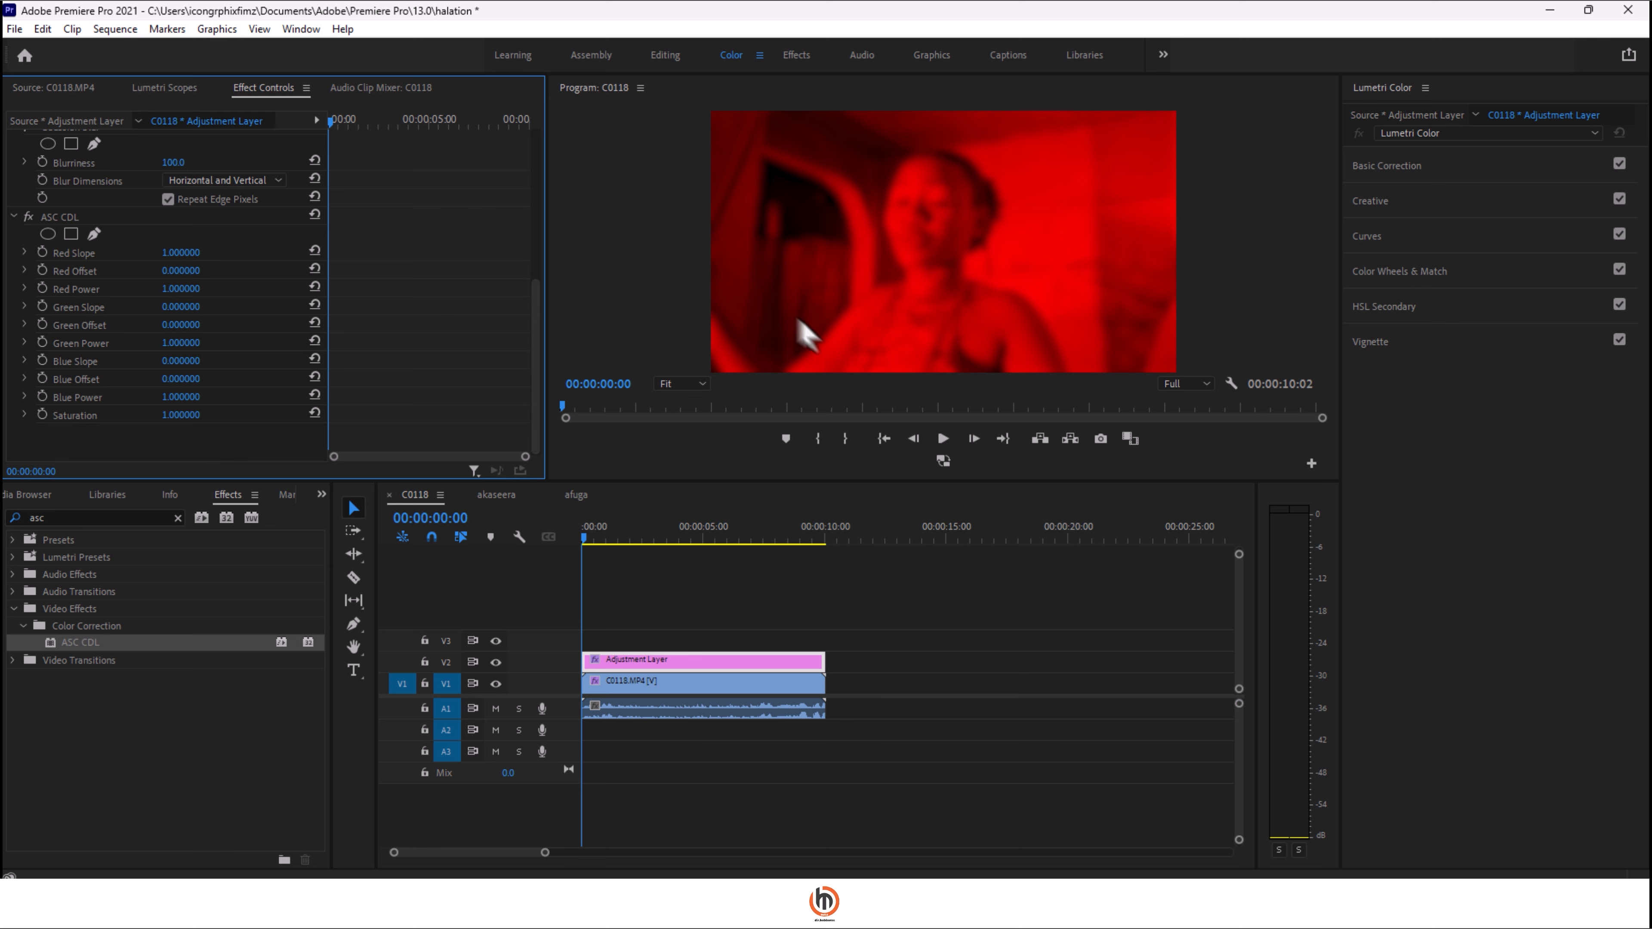
- Set the adjustment layer's blend mode to Lighten and its opacity to 29%
{"action": "scroll", "coordinate": [538, 355], "scroll_direction": "up", "scroll_amount": 1}
{"action": "left_click_drag", "start_coordinate": [538, 354], "coordinate": [534, 251]}
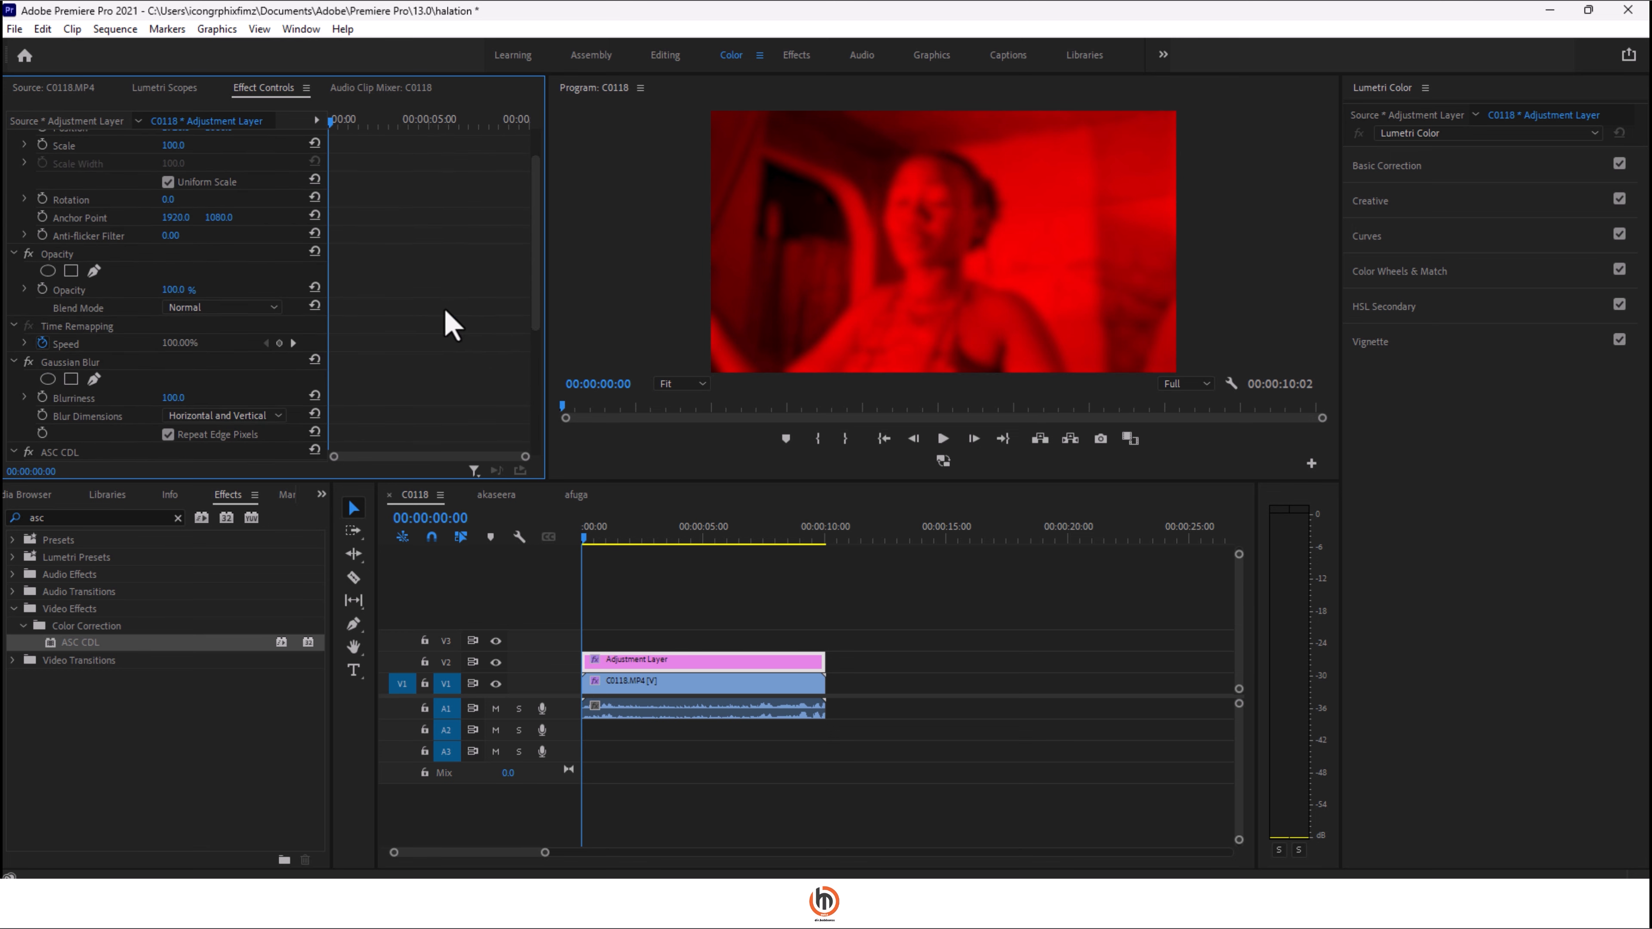
{"action": "left_click", "coordinate": [247, 307]}
{"action": "left_click", "coordinate": [235, 468]}
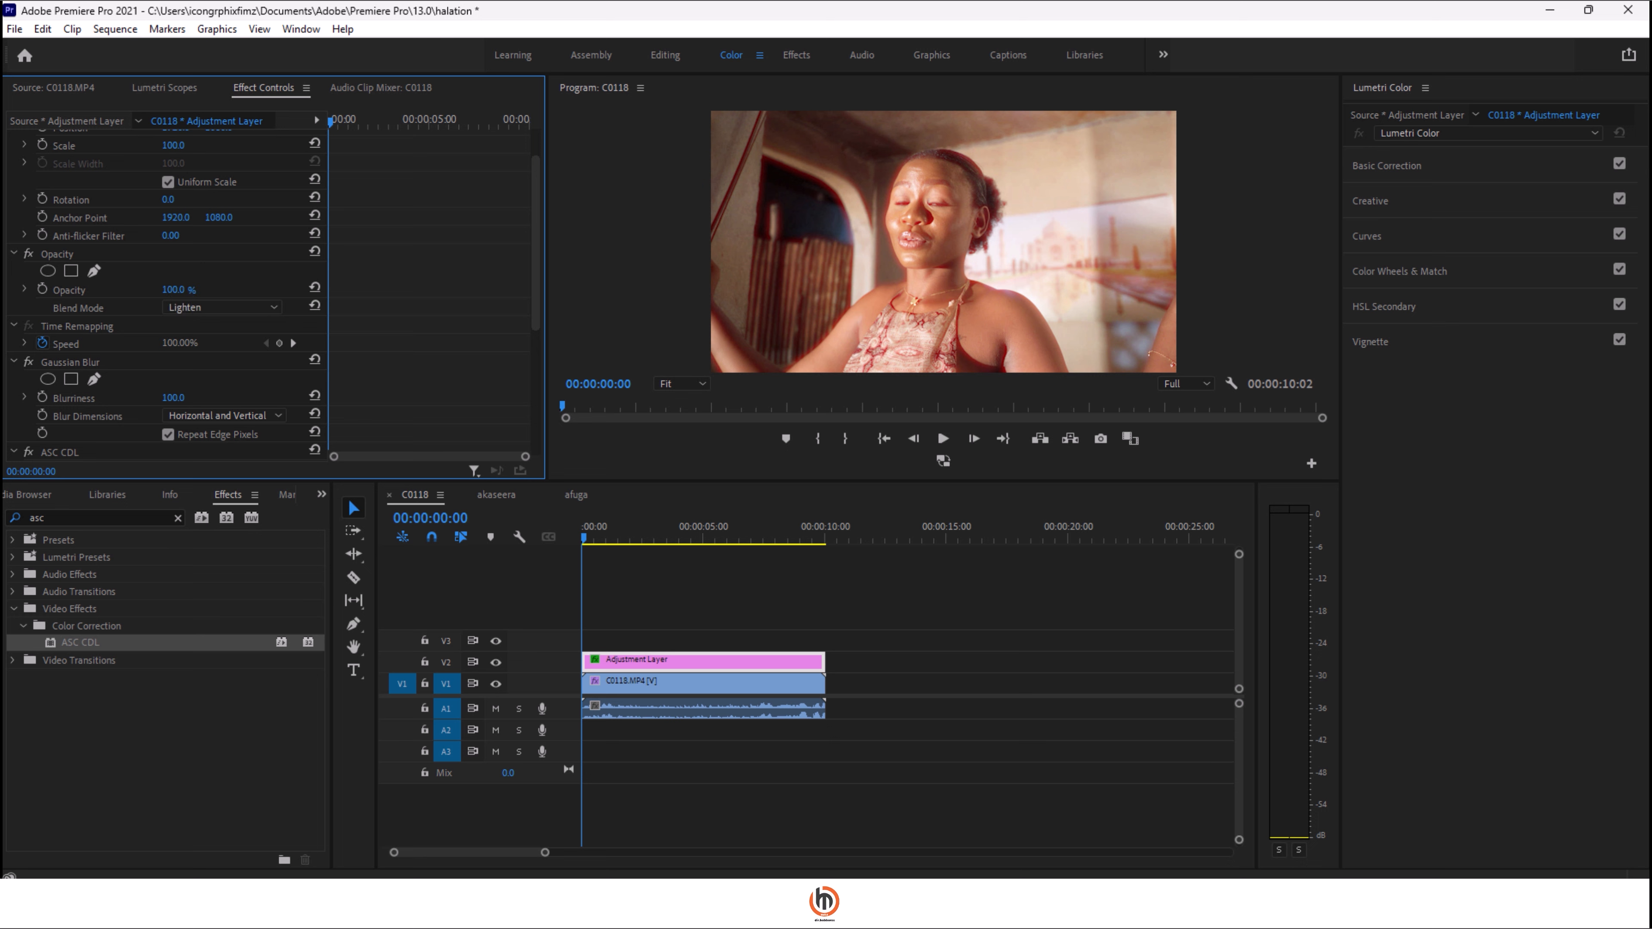
{"action": "left_click_drag", "start_coordinate": [174, 290], "coordinate": [136, 290]}
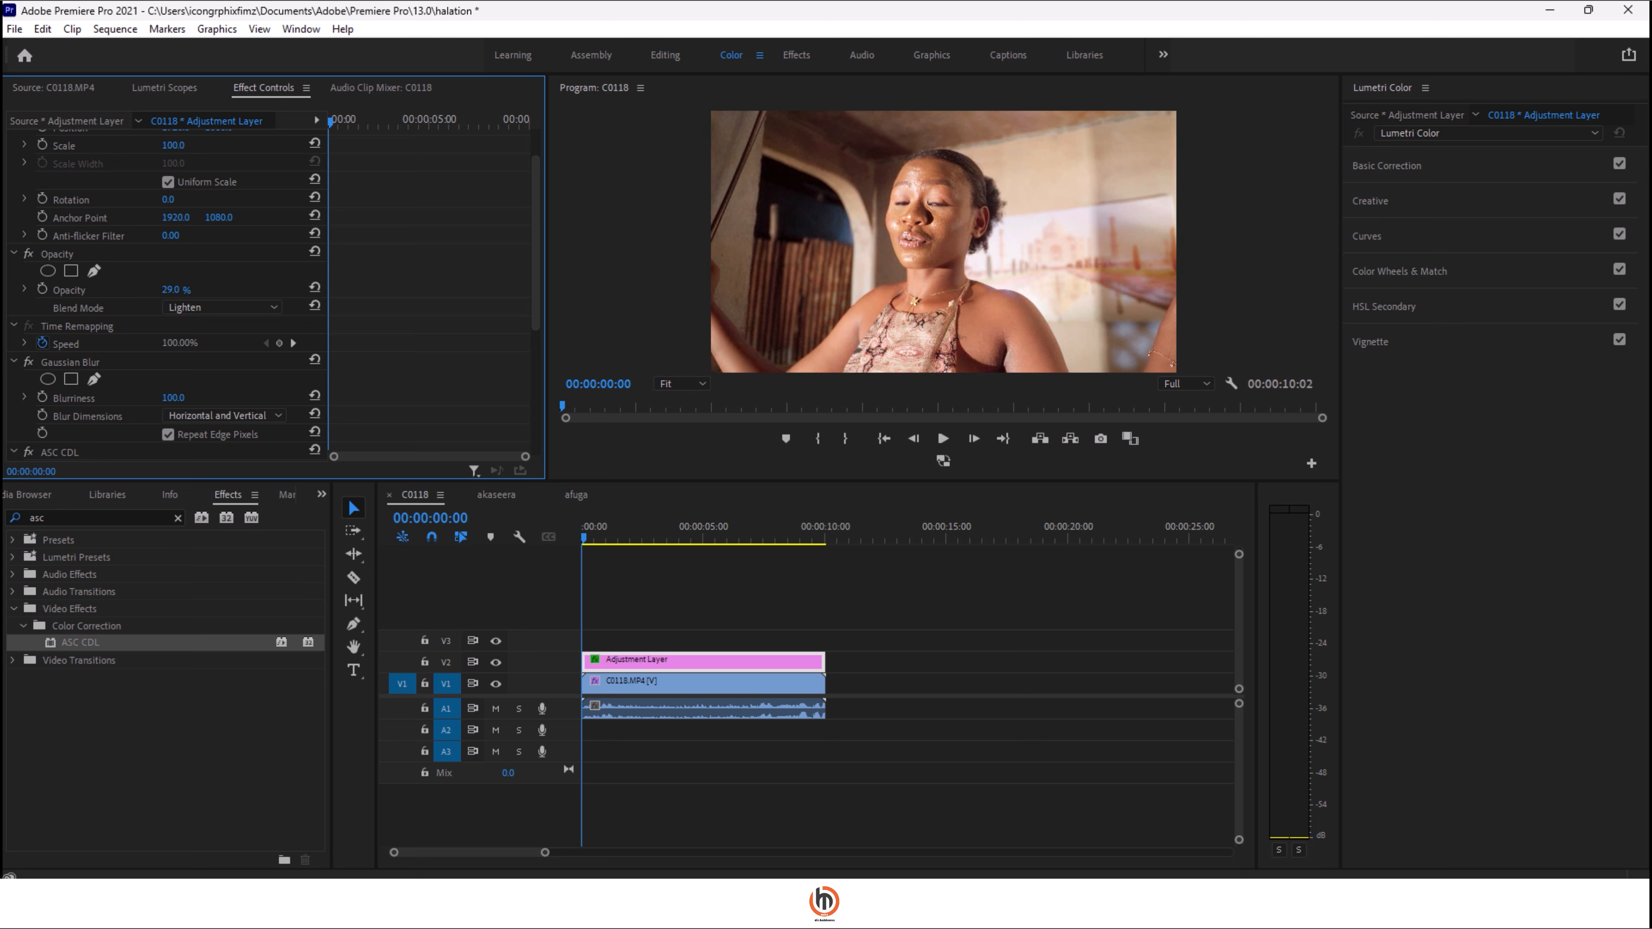